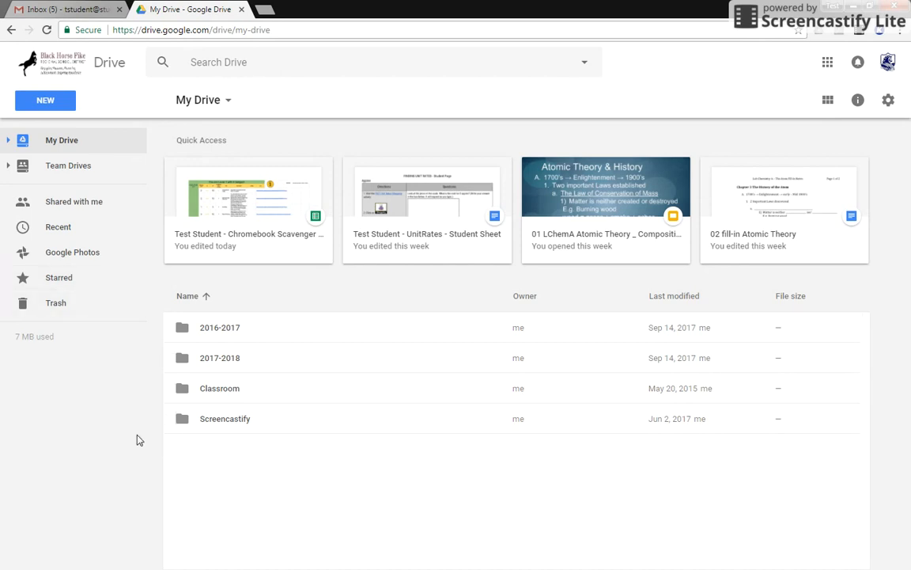
# Look through the class folders inside the Classroom folder and return to My Drive
pyautogui.moveTo(45, 344)
pyautogui.click(214, 396)
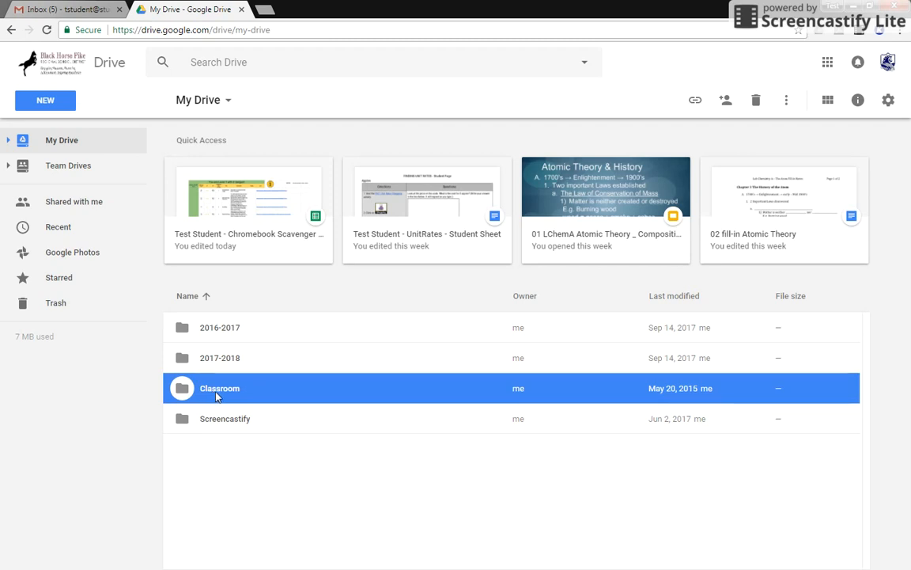
pyautogui.doubleClick(218, 396)
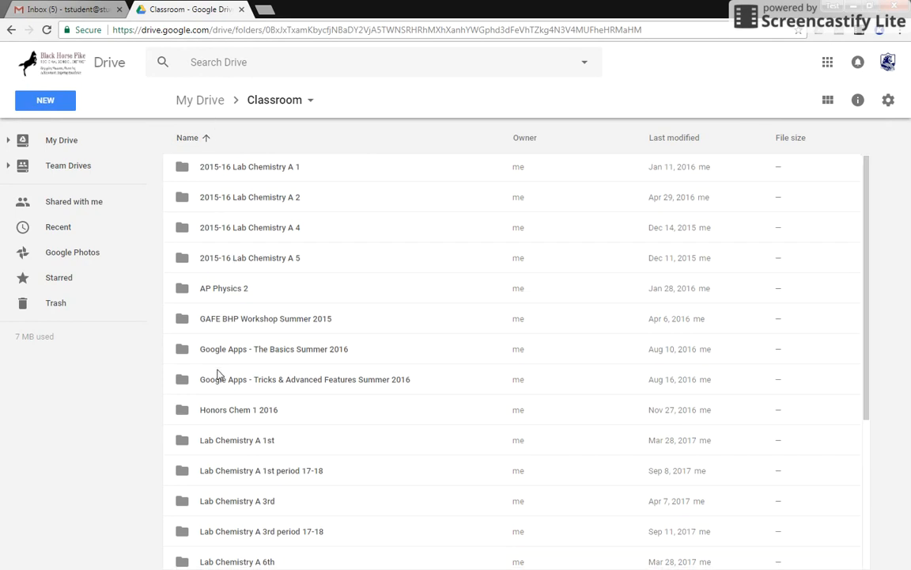
pyautogui.scroll(-3, 219, 373)
pyautogui.scroll(3, 219, 301)
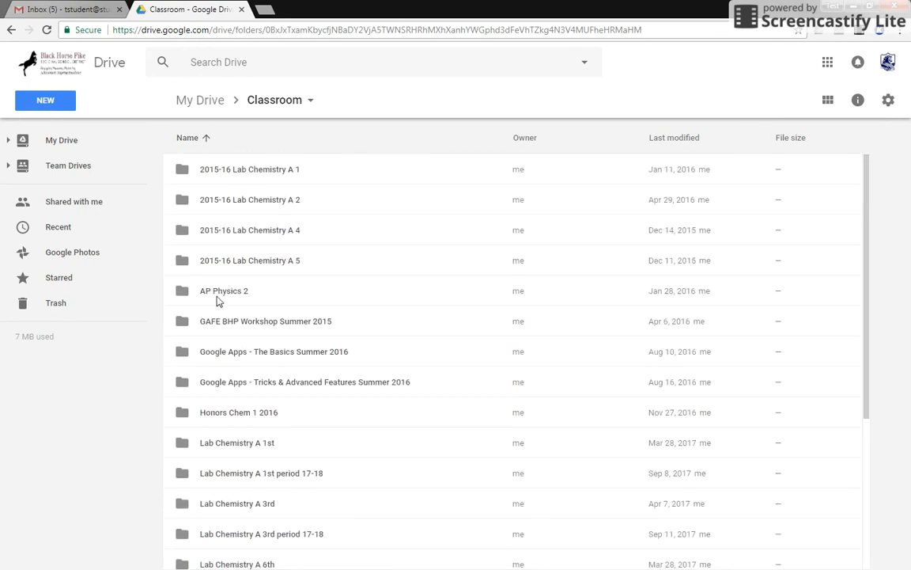
pyautogui.click(204, 103)
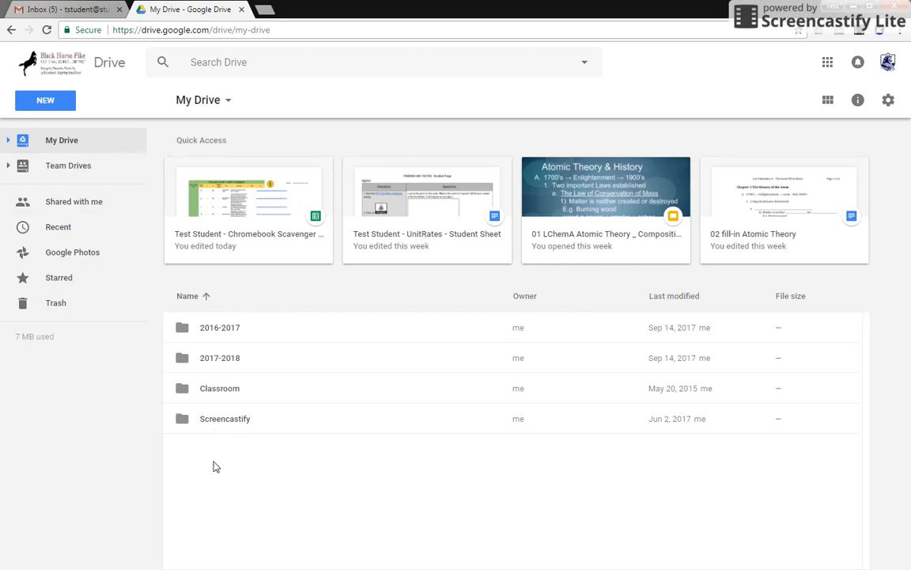
# Open the 2017-2018 folder in My Drive to view its subject folders
pyautogui.click(228, 329)
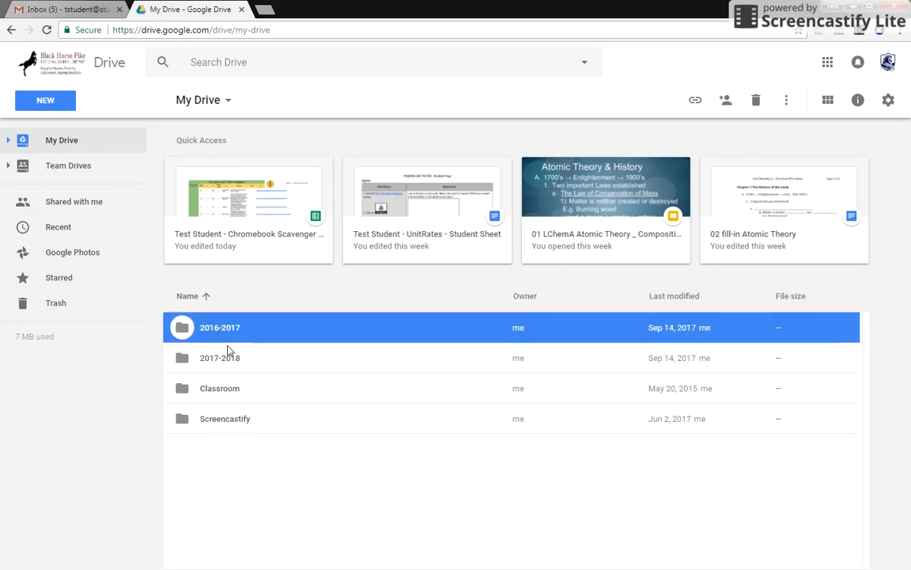
pyautogui.click(227, 354)
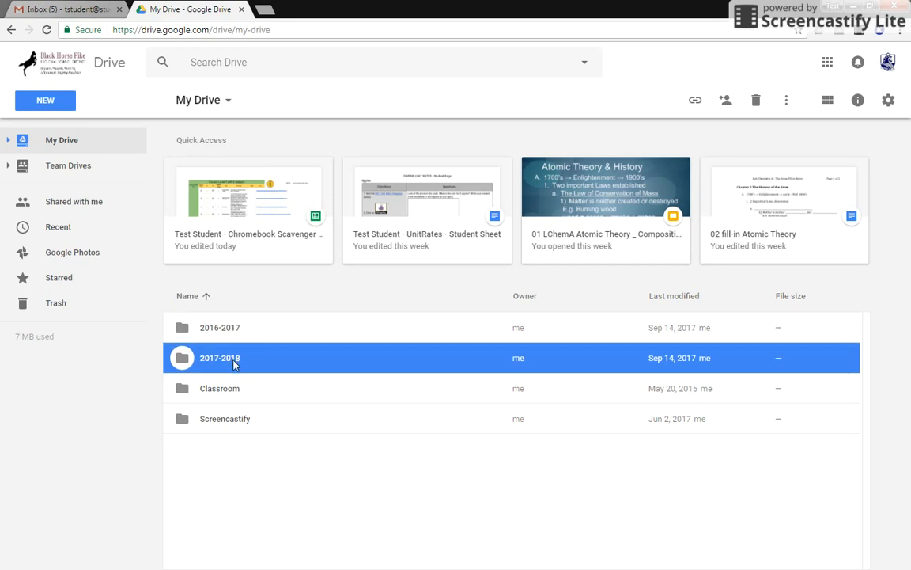
pyautogui.doubleClick(233, 360)
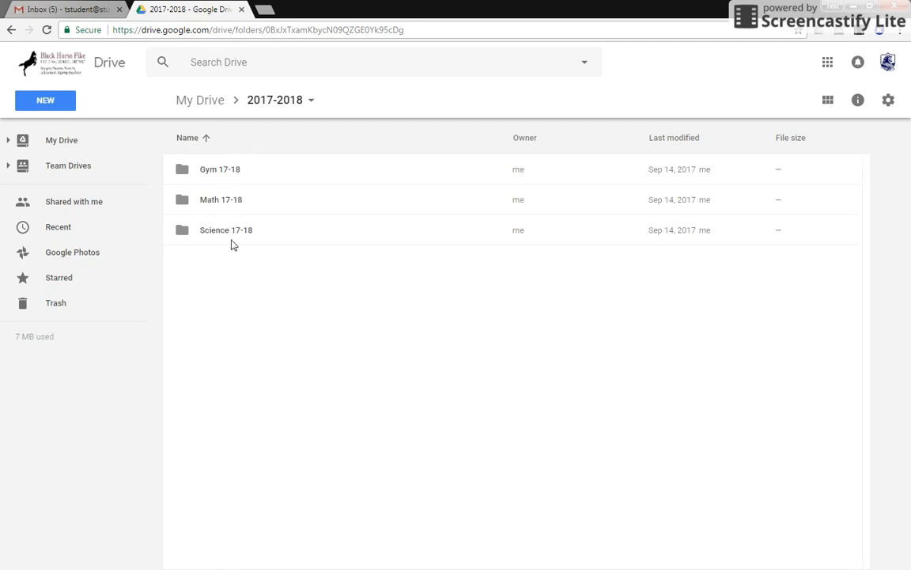
# Search Drive for "science" to check the suggested matches, and return to My Drive
pyautogui.click(237, 66)
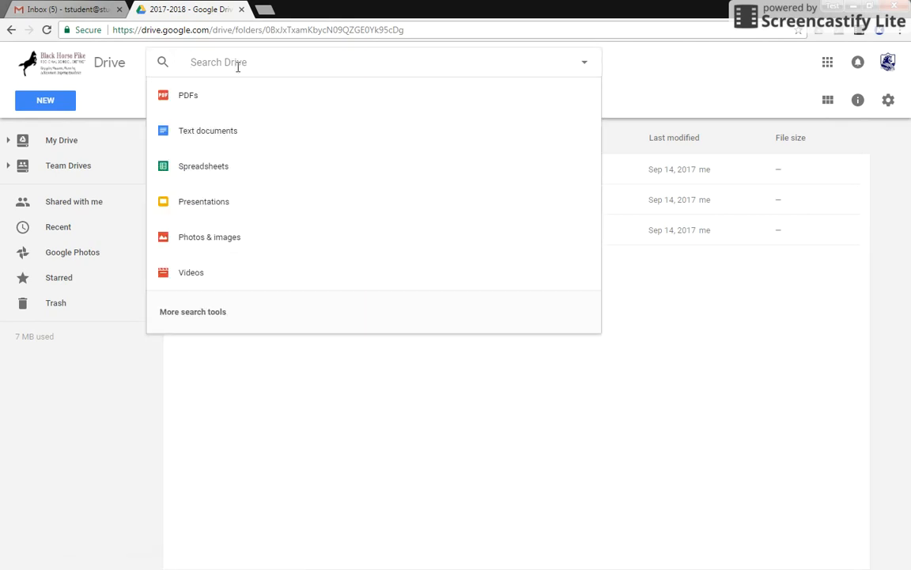
pyautogui.write('science')
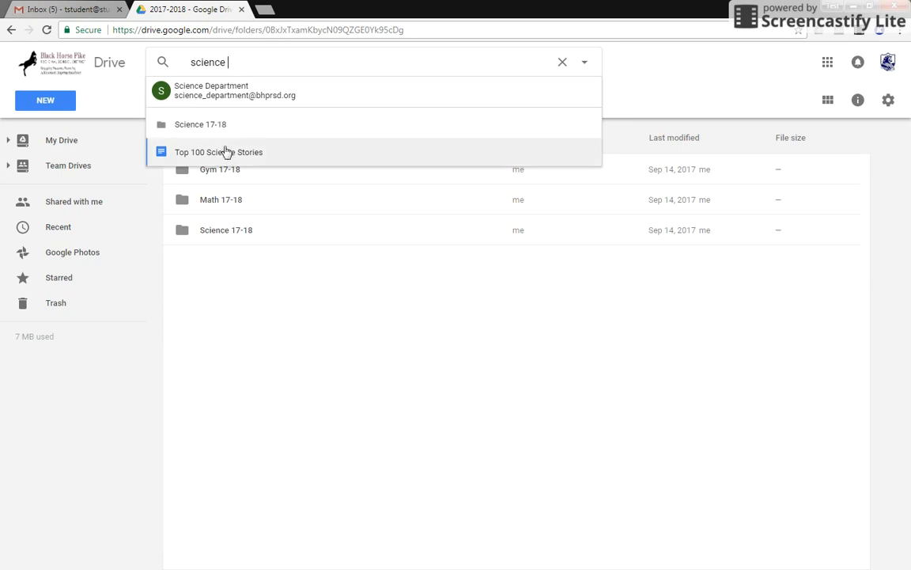
pyautogui.click(217, 262)
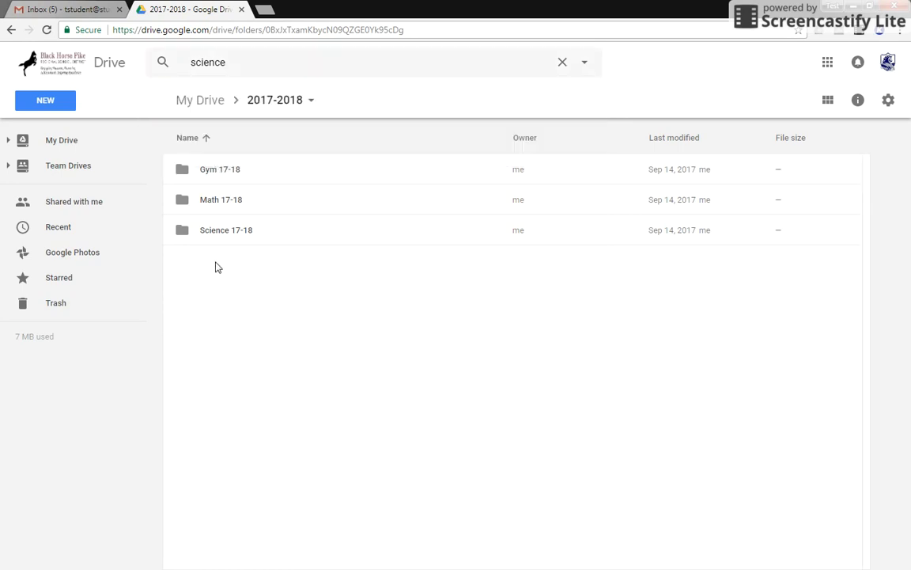
pyautogui.click(203, 106)
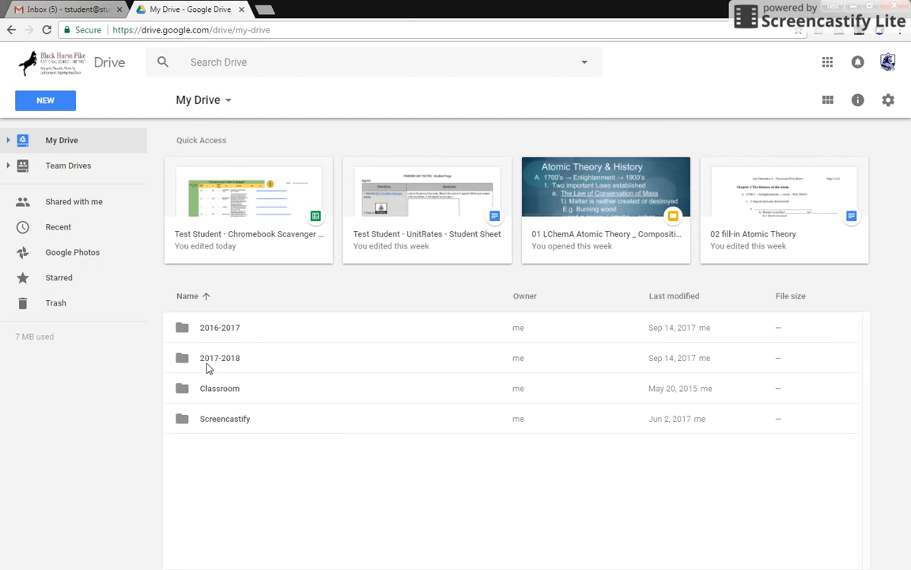
# Create a folder named "Departmental Information" in My Drive and look inside it
pyautogui.rightClick(207, 452)
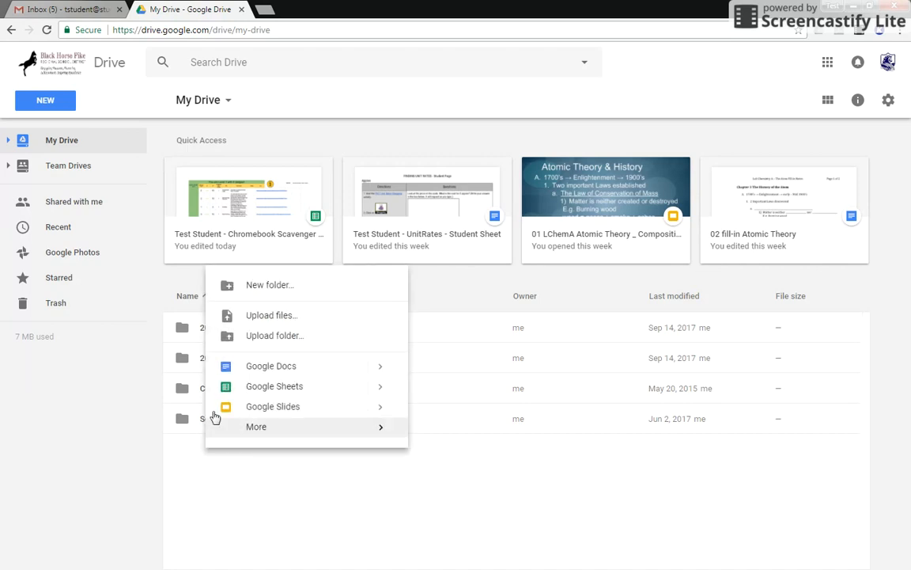
pyautogui.click(246, 290)
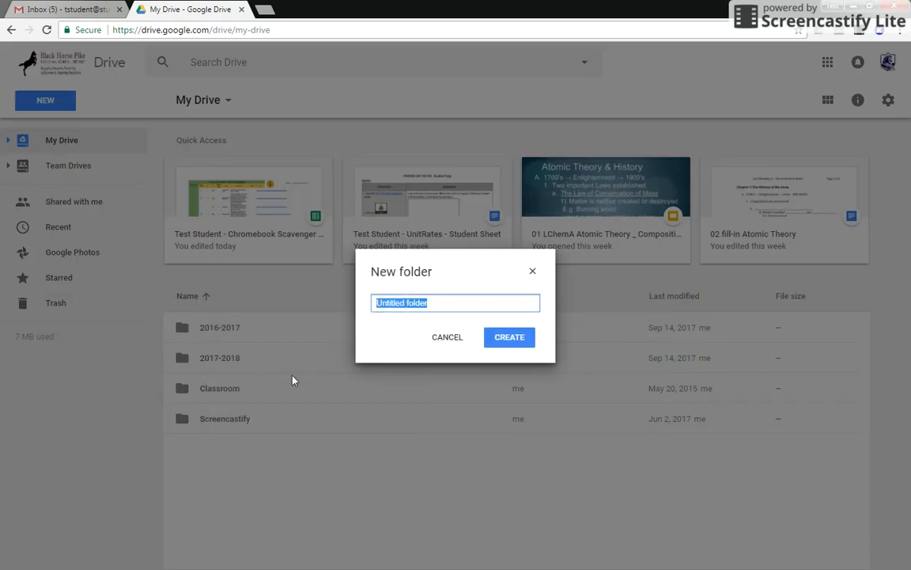
pyautogui.write('d')
pyautogui.press('BackSpace')
pyautogui.write('Depart')
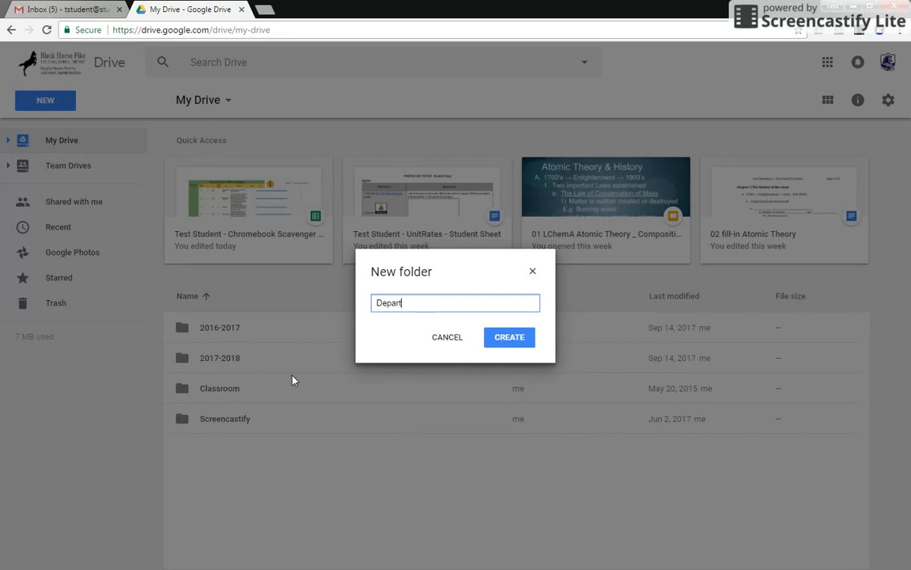
pyautogui.write('mental Information')
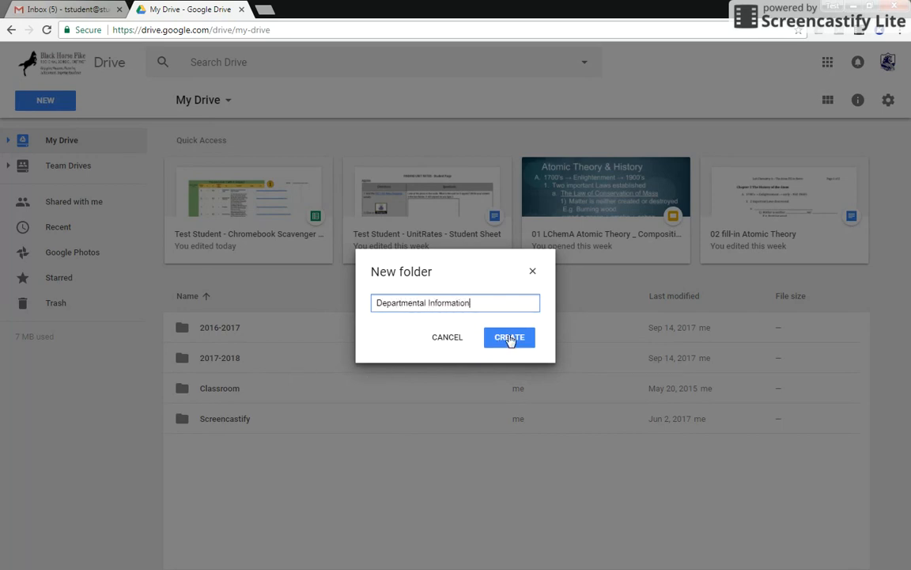
pyautogui.press('Return')
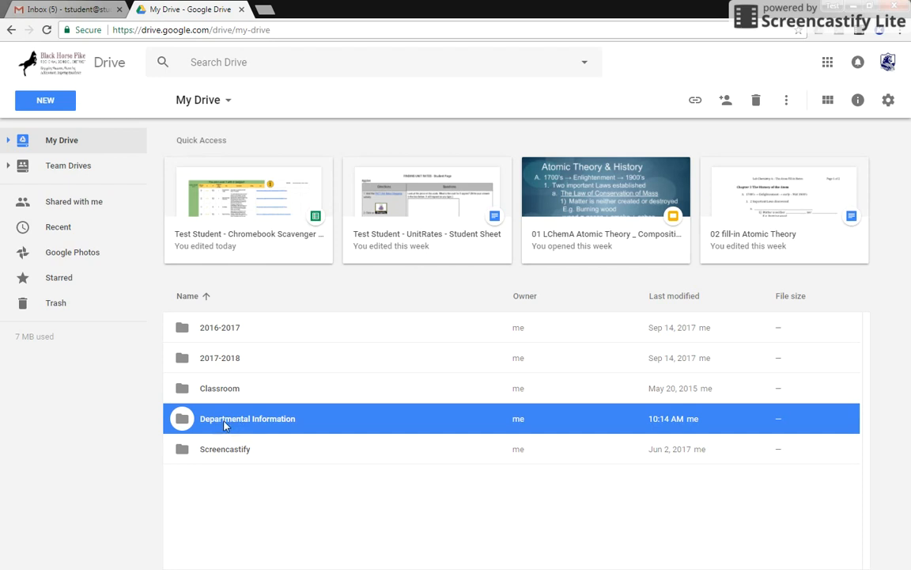
pyautogui.doubleClick(224, 424)
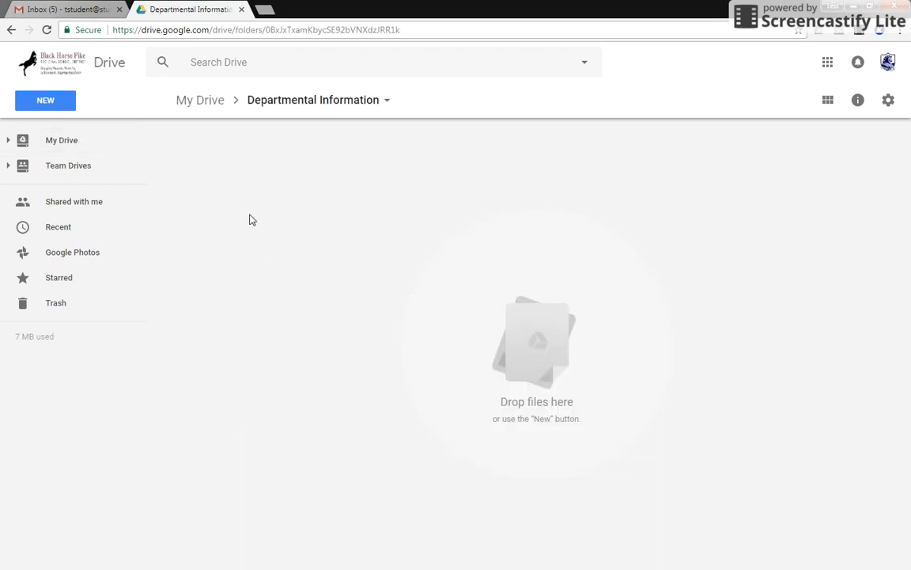
pyautogui.click(200, 101)
# Create a subfolder named "Science 16-17" inside the 2016-2017 folder
pyautogui.doubleClick(220, 332)
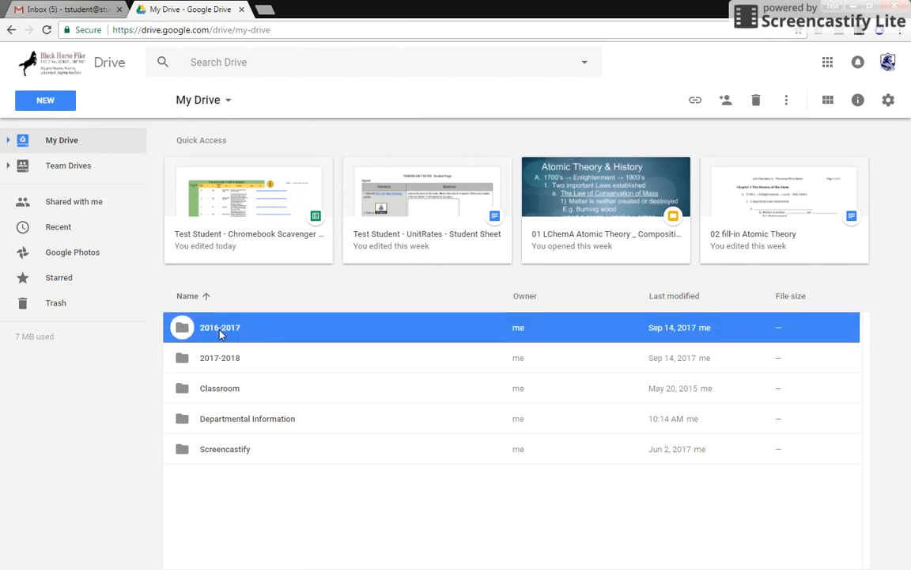
pyautogui.click(61, 107)
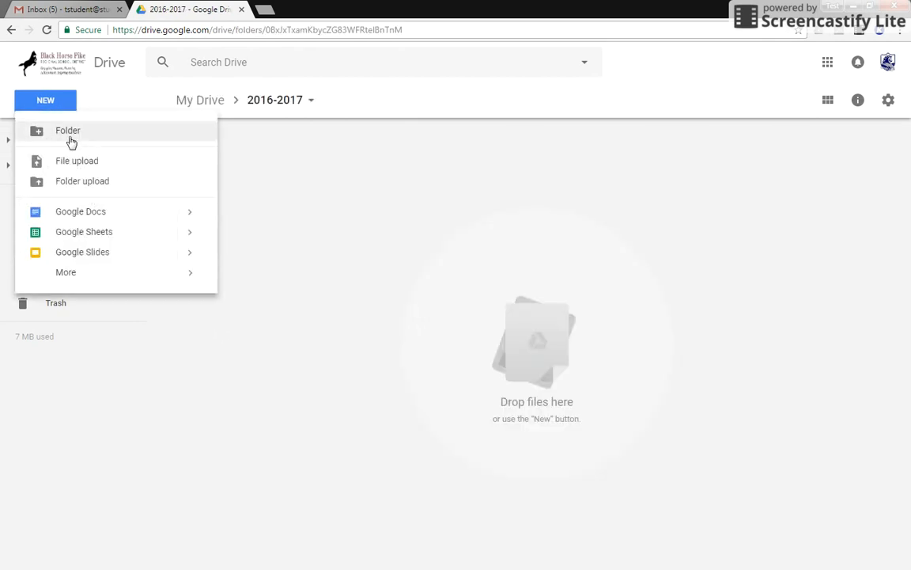
pyautogui.click(72, 142)
pyautogui.write('Scie')
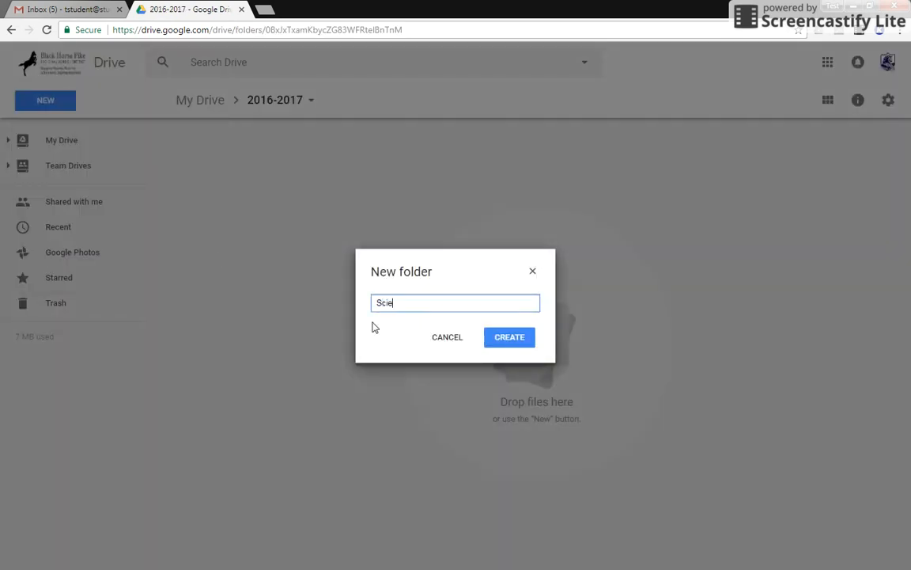
pyautogui.write('nce 16-17')
pyautogui.click(528, 340)
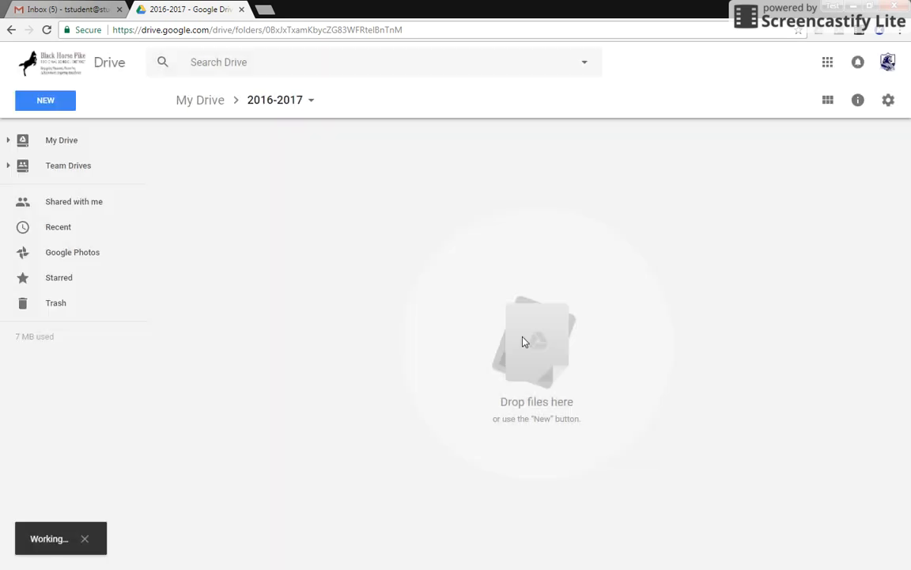
# Create a folder named "2018-19" at the top level of My Drive
pyautogui.click(45, 139)
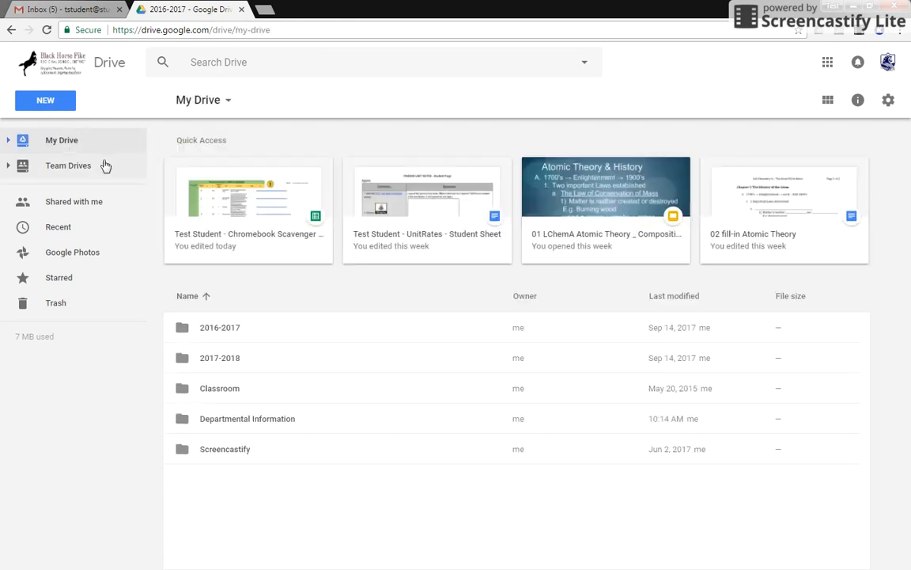
pyautogui.click(45, 105)
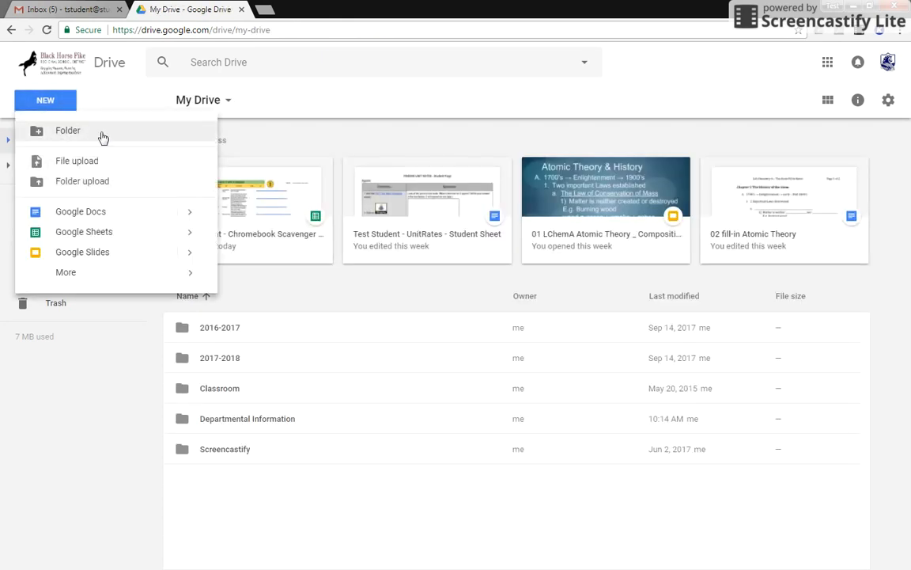
pyautogui.click(102, 136)
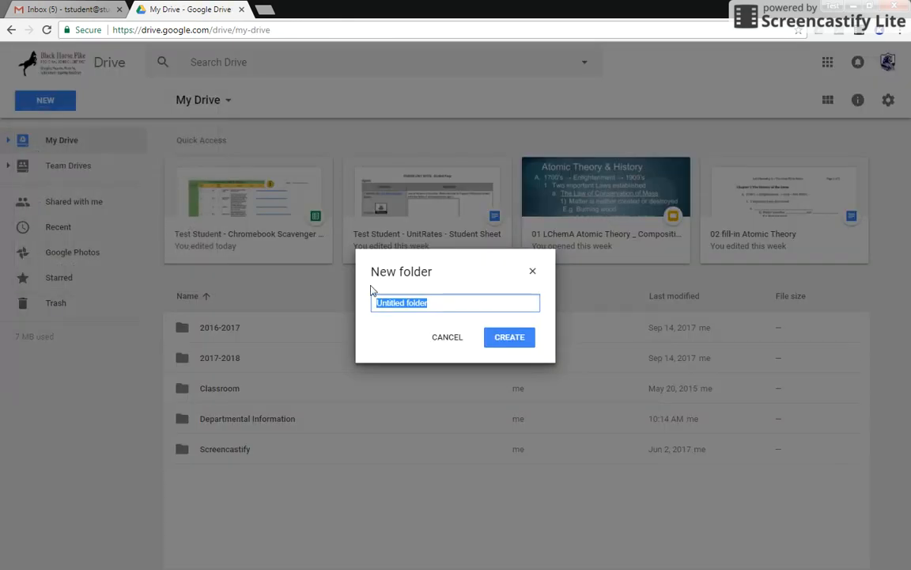
pyautogui.write('2018-19')
pyautogui.click(509, 336)
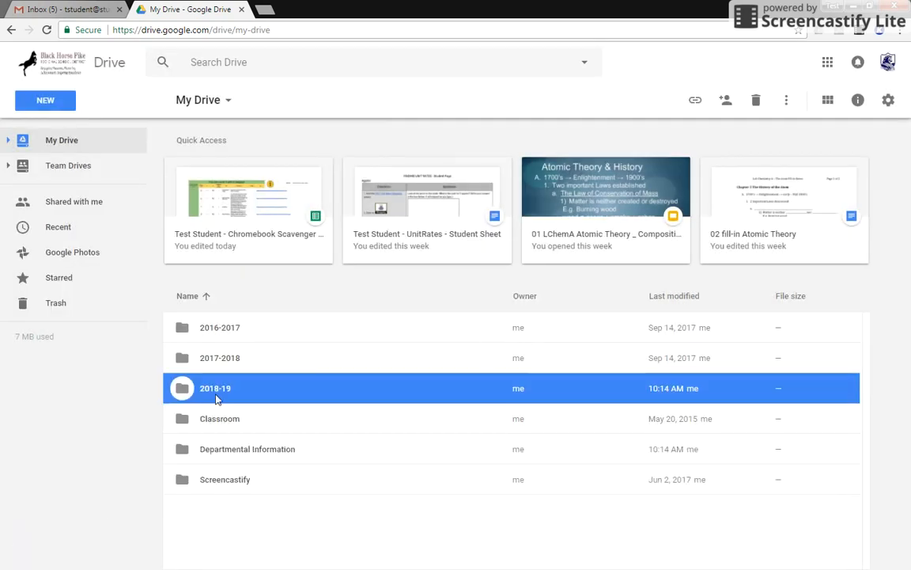
# Create a subfolder named "Science 18-19" inside the 2018-19 folder
pyautogui.doubleClick(220, 390)
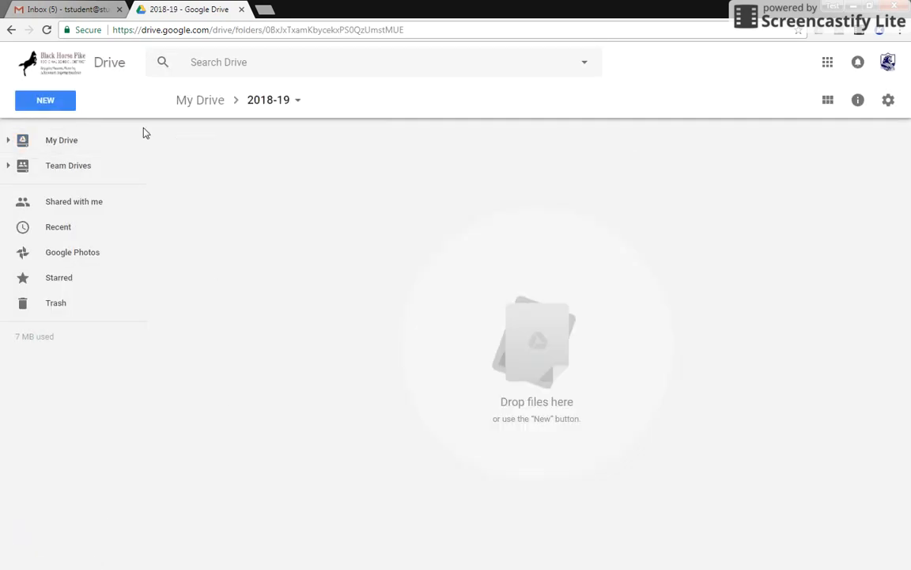
pyautogui.click(59, 108)
pyautogui.click(89, 131)
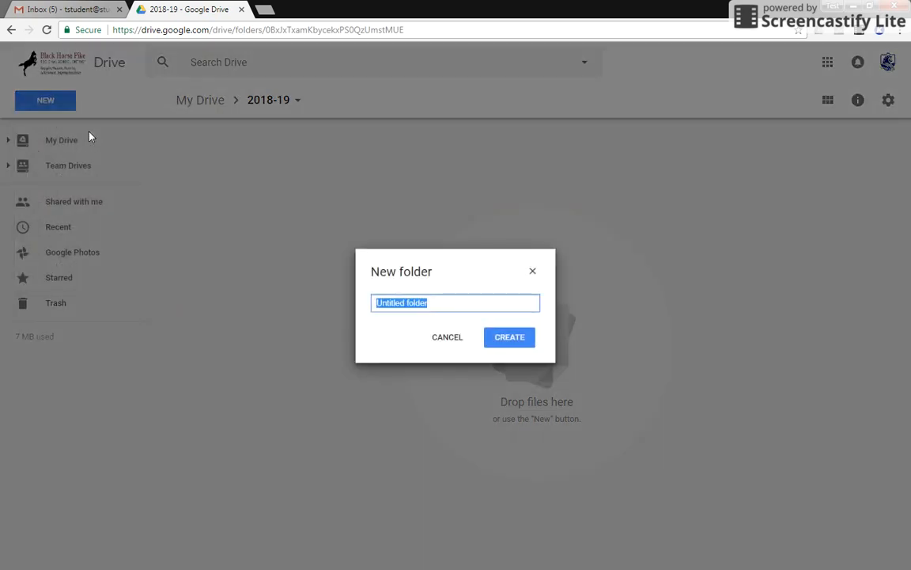
pyautogui.write('Science ')
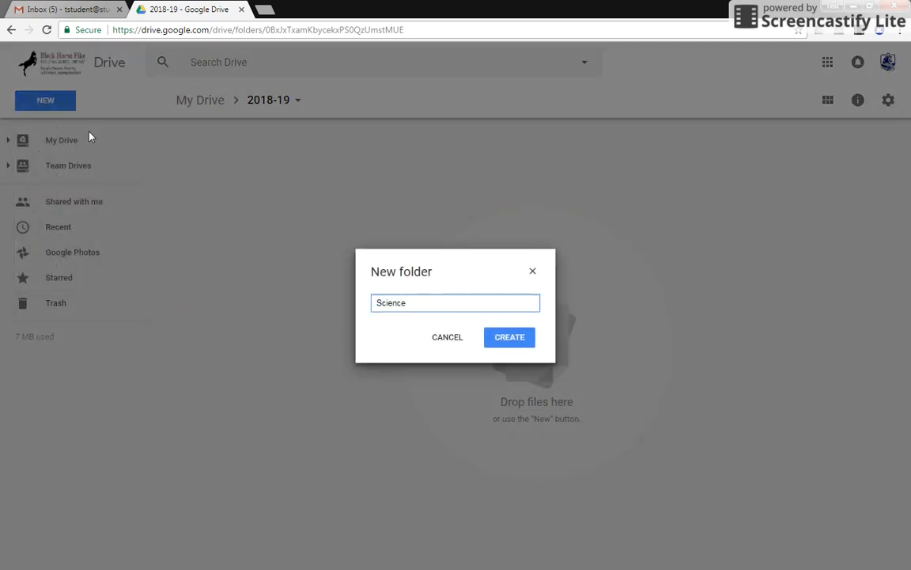
pyautogui.write('18=18')
pyautogui.press('BackSpace')
pyautogui.press('BackSpace')
pyautogui.press('BackSpace')
pyautogui.write('-19')
pyautogui.click(506, 345)
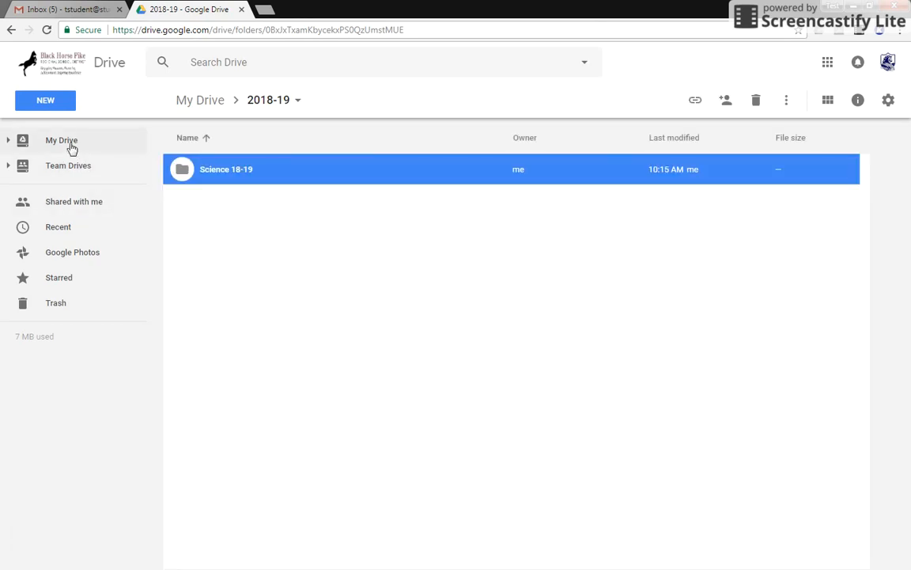
# Return to My Drive and search for "sci" to compare the suggested science folders
pyautogui.click(69, 144)
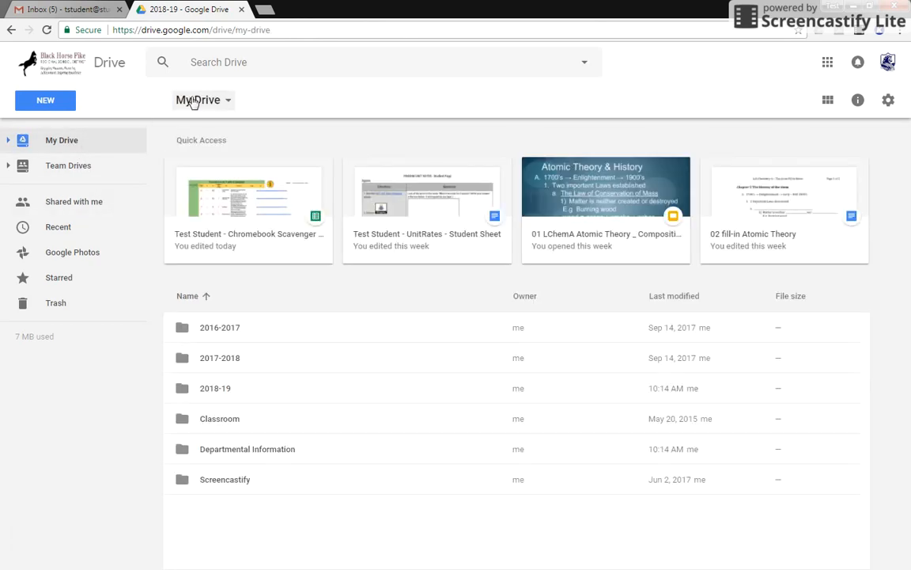
pyautogui.click(223, 68)
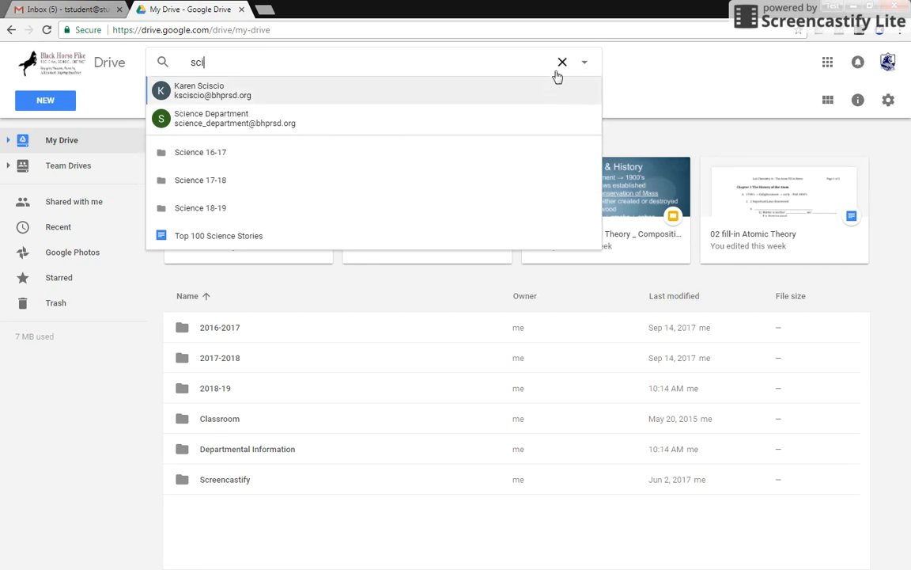
pyautogui.click(96, 384)
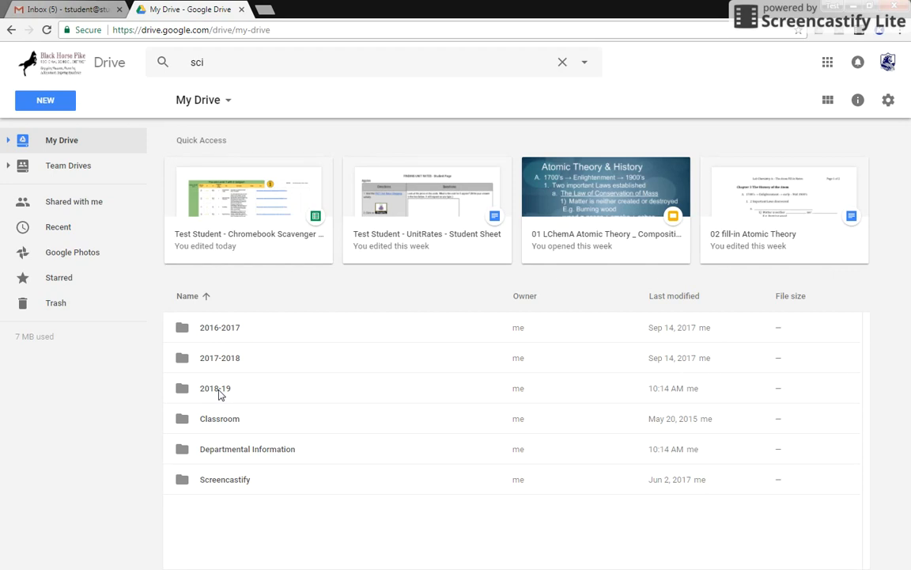
pyautogui.doubleClick(220, 360)
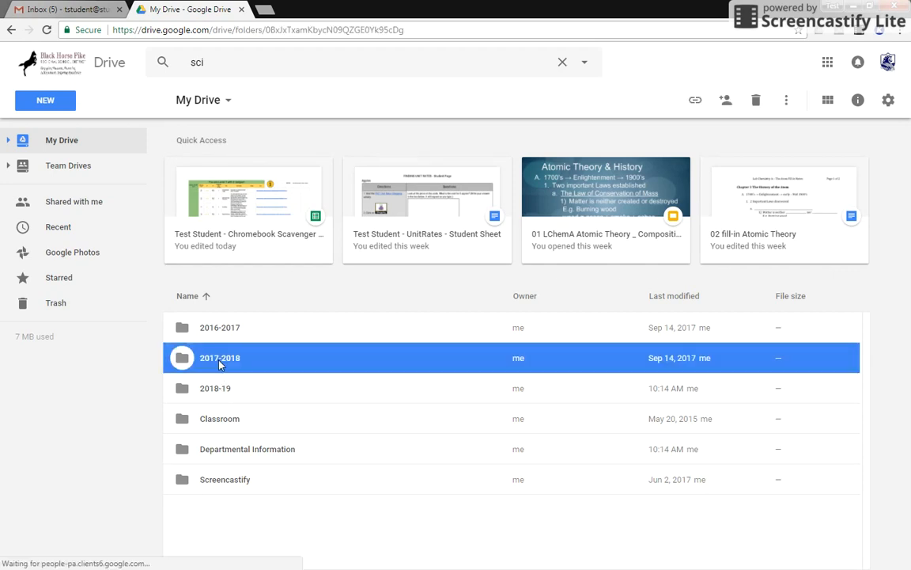
pyautogui.click(212, 102)
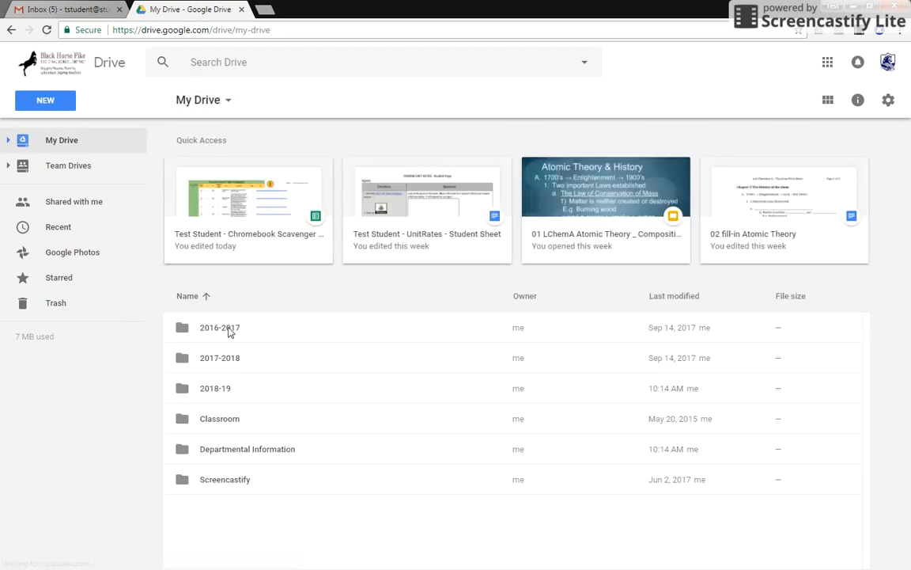
pyautogui.rightClick(228, 357)
pyautogui.click(283, 256)
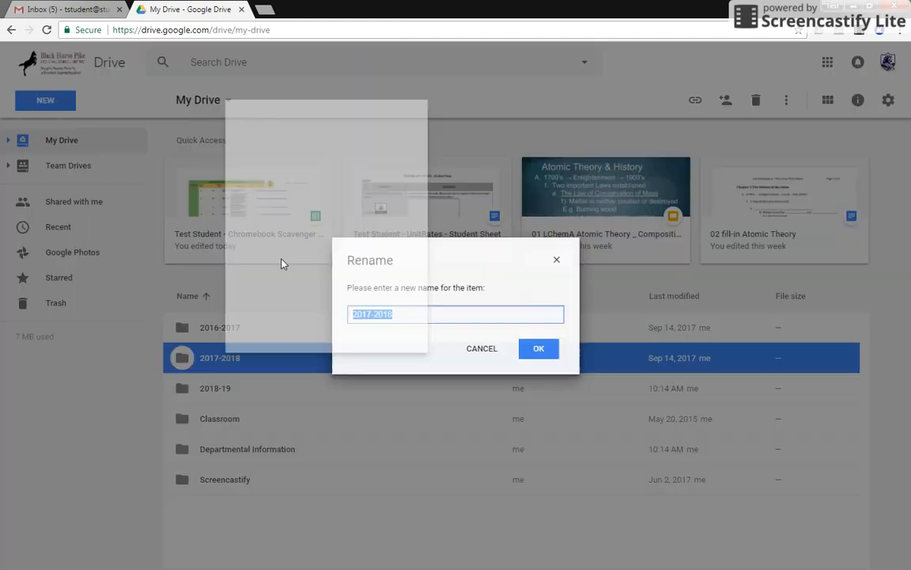
pyautogui.press('Home')
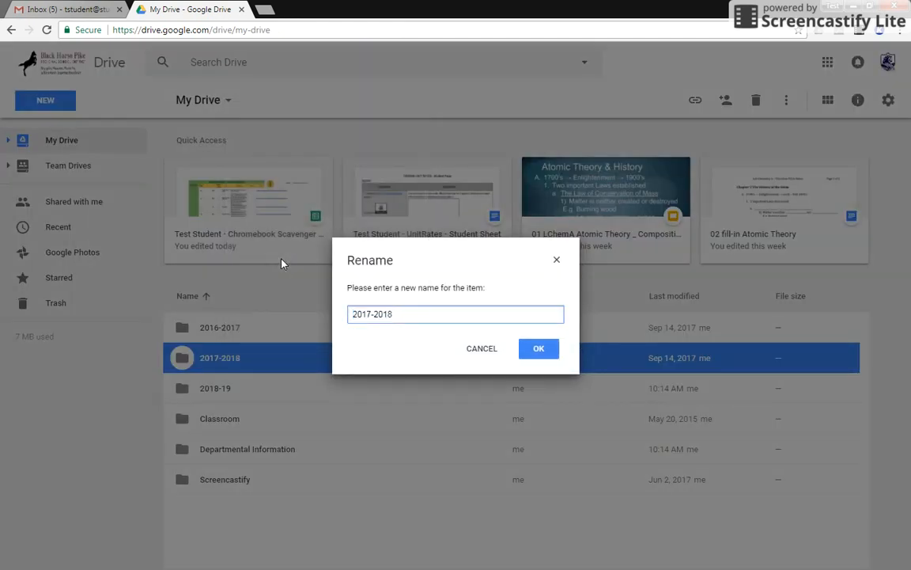
pyautogui.write('00')
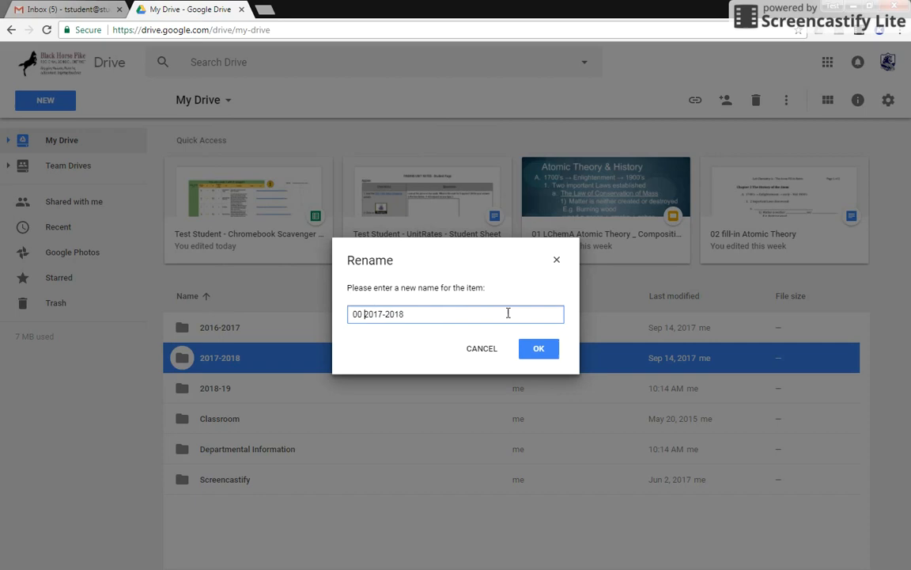
pyautogui.click(531, 349)
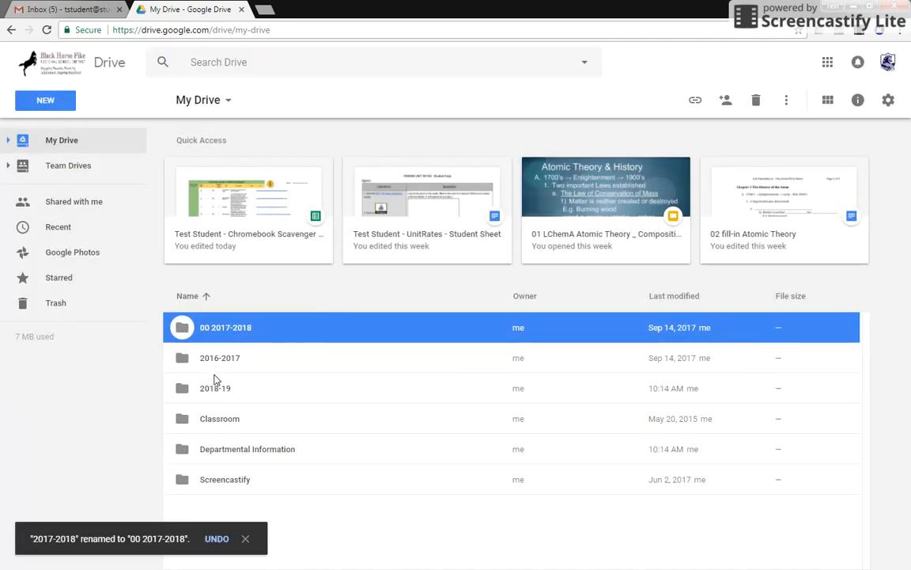
pyautogui.rightClick(219, 361)
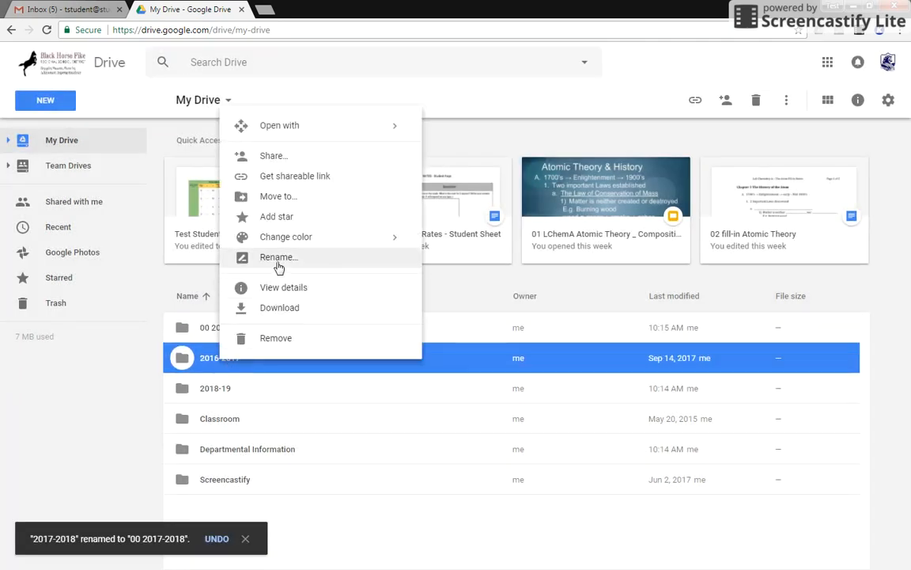
pyautogui.click(278, 258)
pyautogui.press('Home')
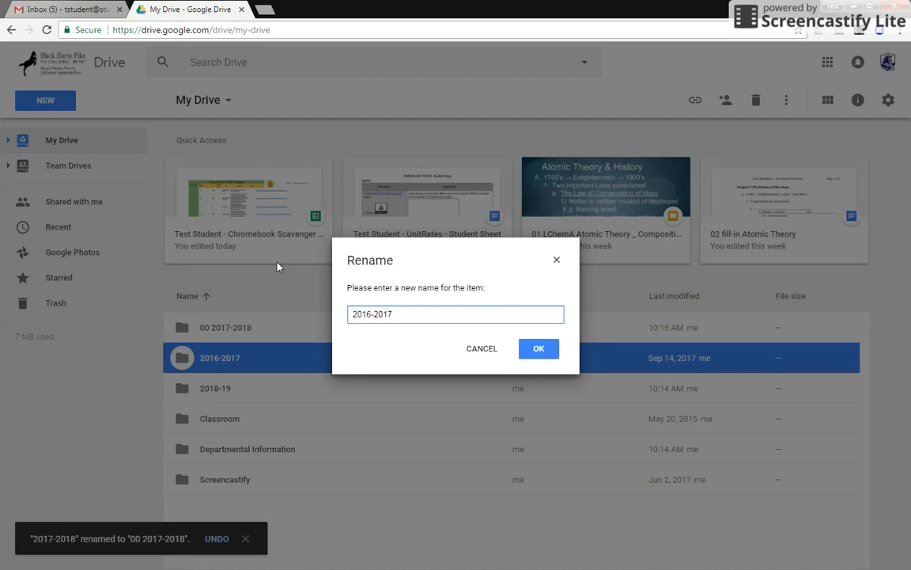
pyautogui.write('01')
pyautogui.click(533, 363)
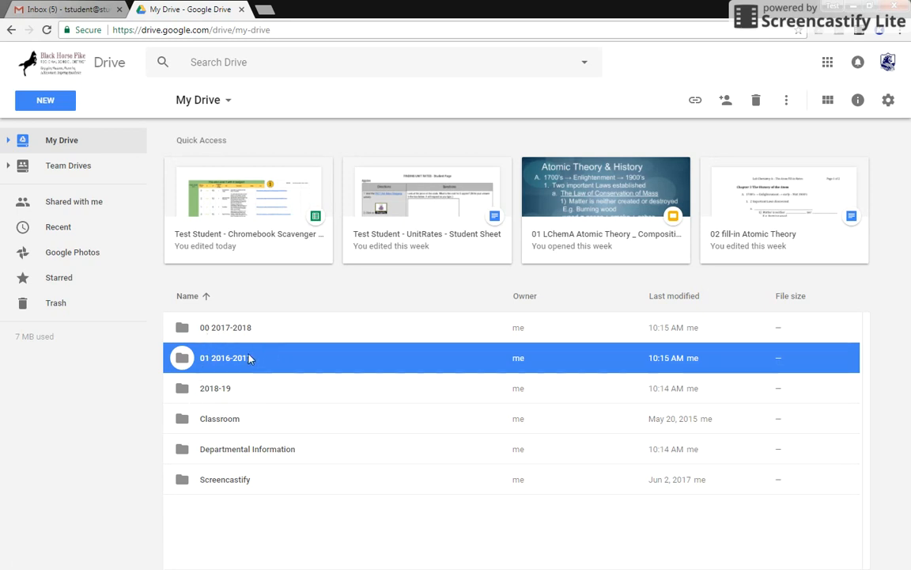
# Remove the "00" prefix from the 2017-2018 folder so its name is "2017-2018"
pyautogui.rightClick(248, 329)
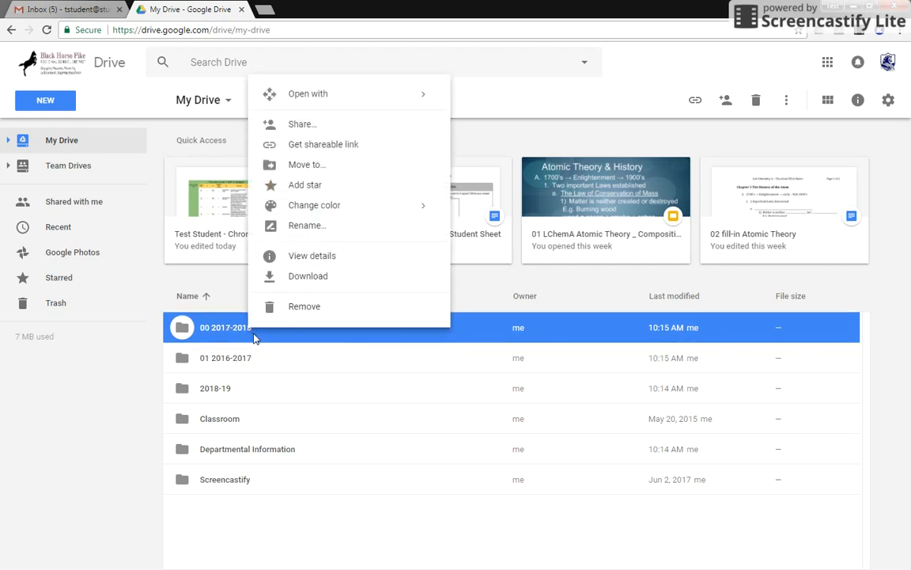
pyautogui.click(302, 226)
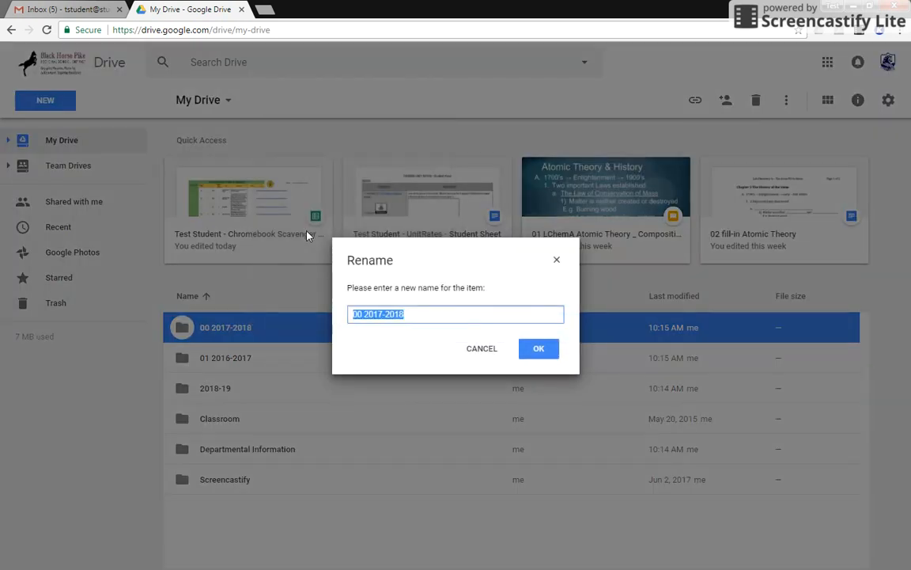
pyautogui.press('Home')
pyautogui.press('Delete')
pyautogui.press('Delete')
pyautogui.press('Delete')
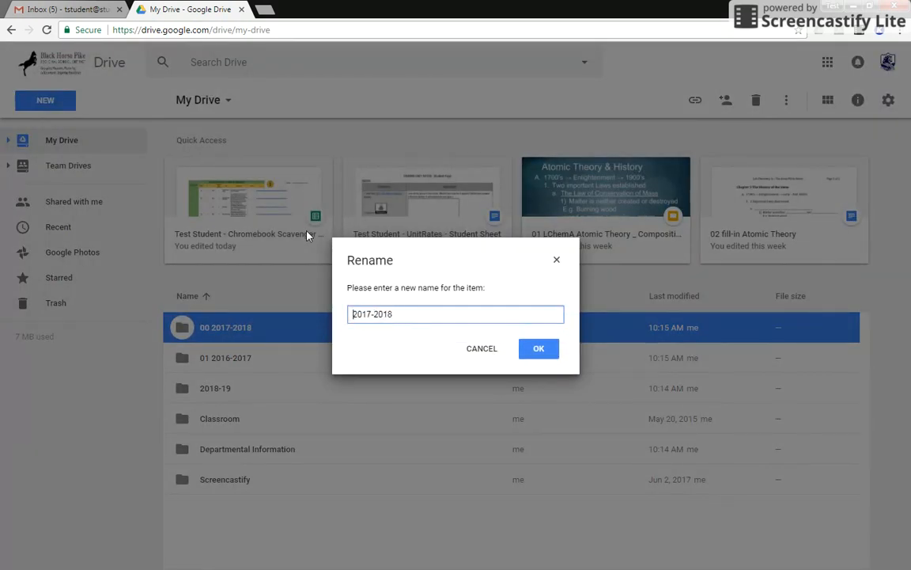
pyautogui.click(535, 351)
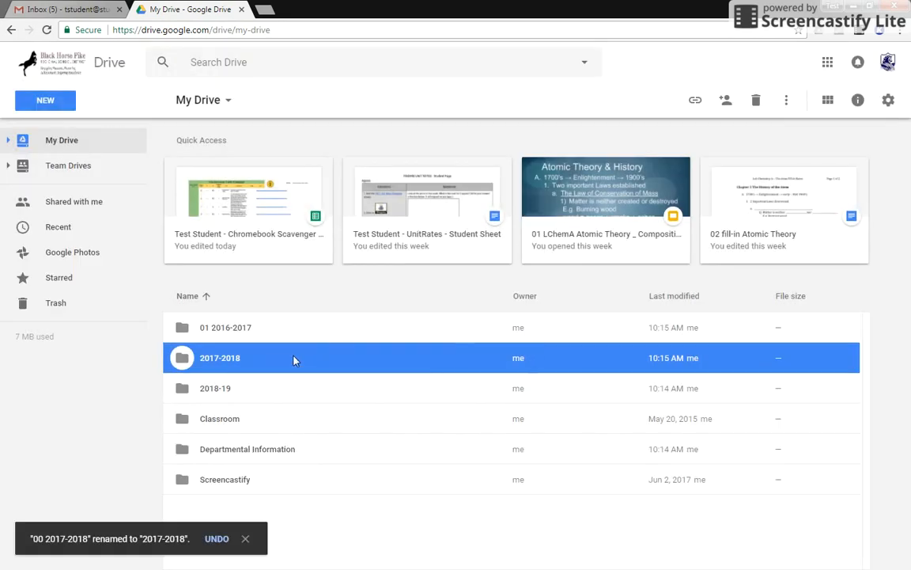
# Remove the "01" prefix from the 2016-2017 folder so its name is "2016-2017"
pyautogui.rightClick(234, 334)
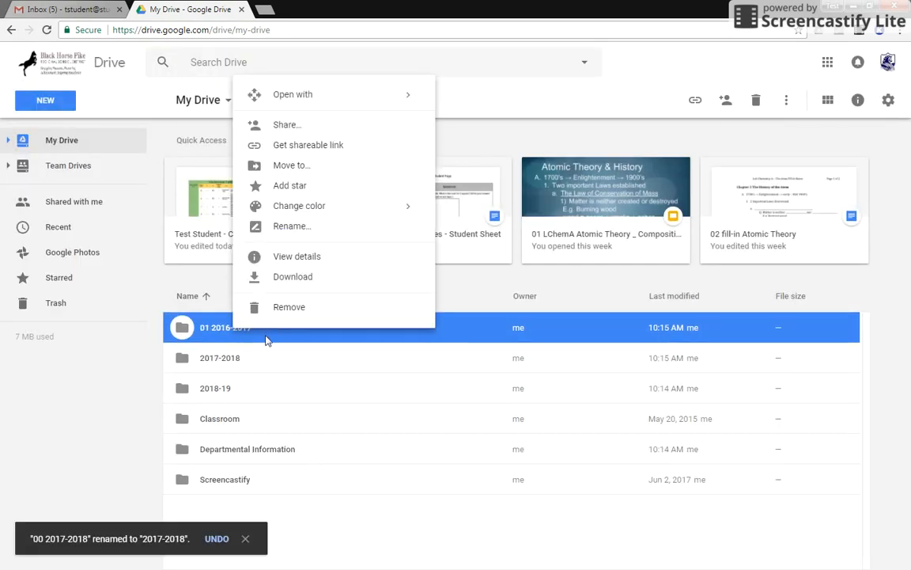
pyautogui.click(292, 228)
pyautogui.press('Home')
pyautogui.press('Delete')
pyautogui.press('Delete')
pyautogui.press('Delete')
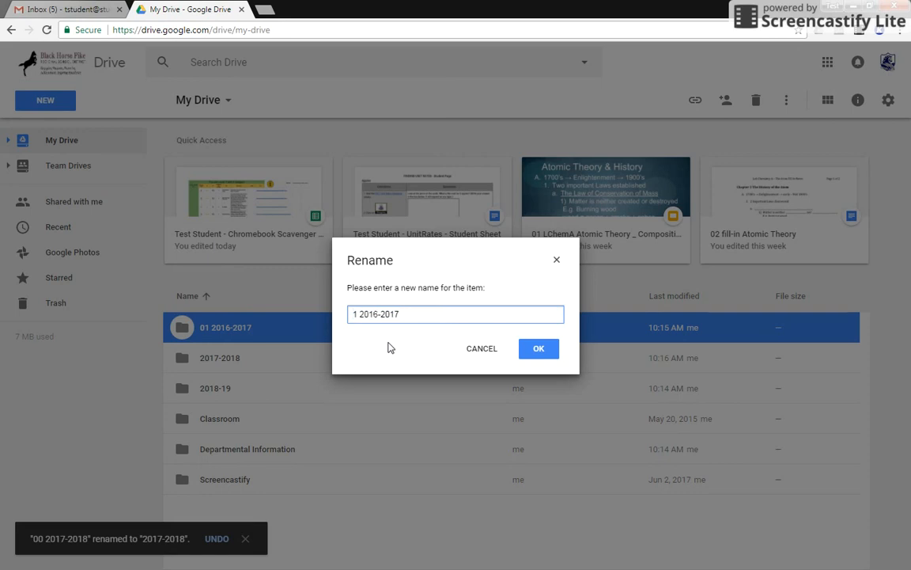
pyautogui.click(524, 349)
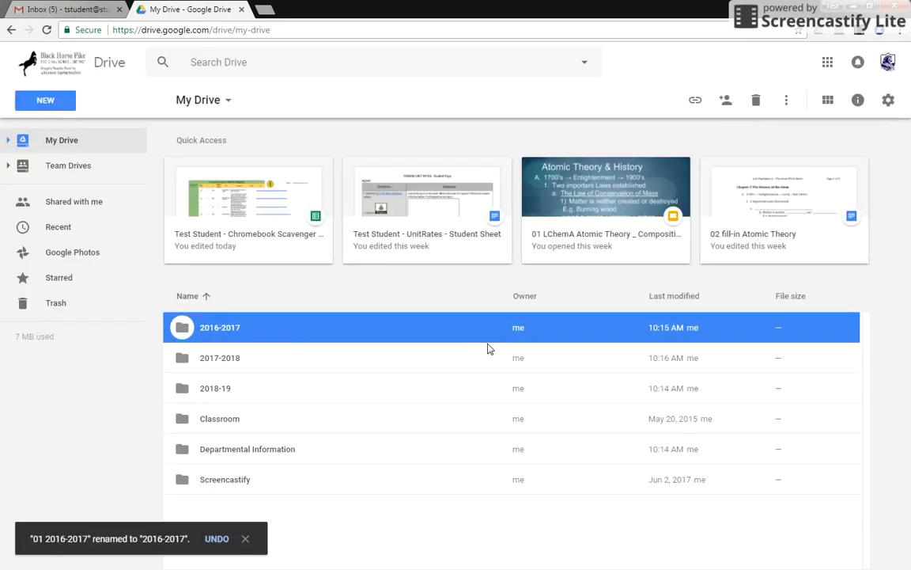
# Change the color of the 2017-2018 folder in My Drive to blue
pyautogui.rightClick(229, 357)
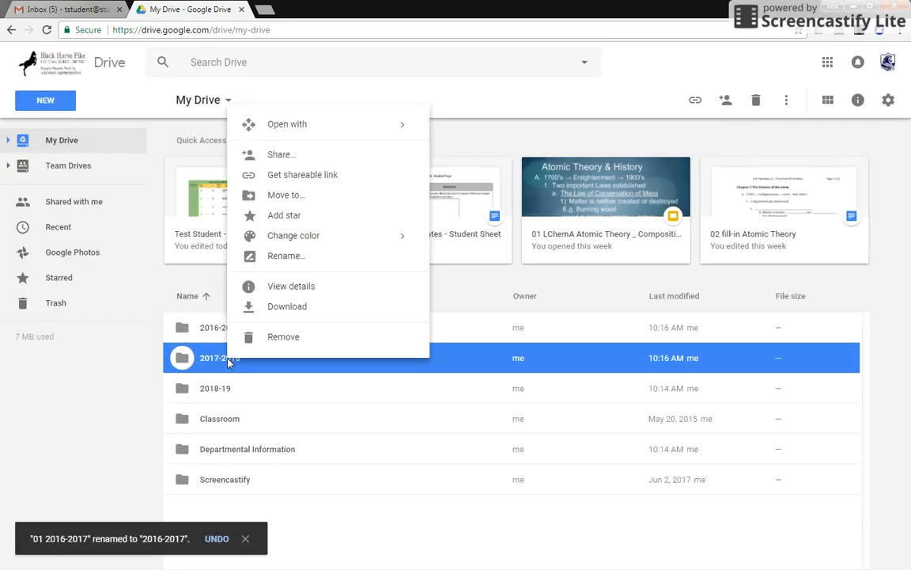
pyautogui.moveTo(371, 244)
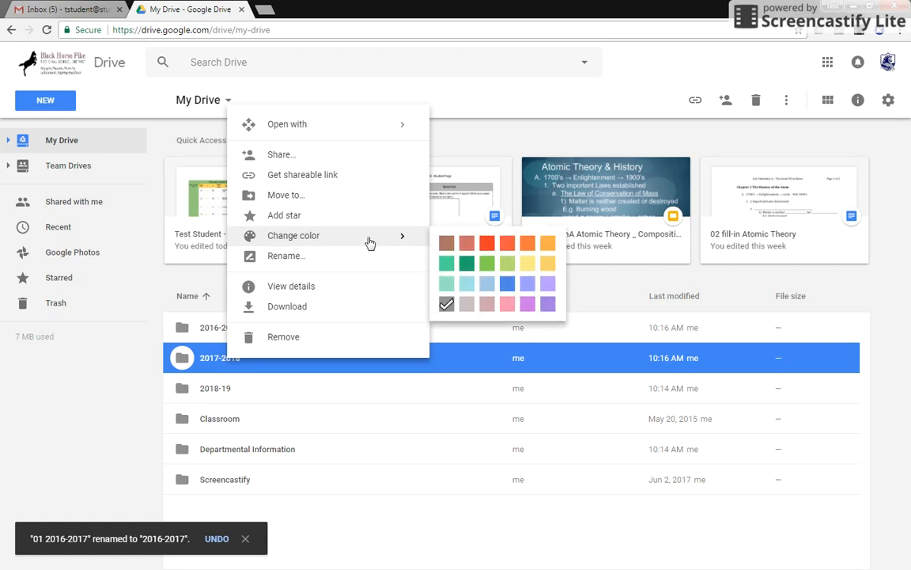
pyautogui.click(507, 285)
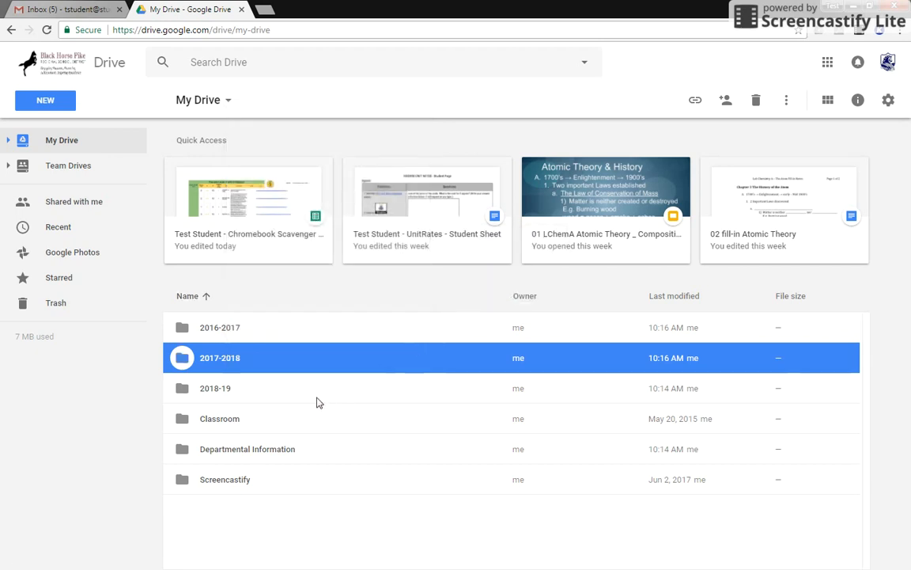
pyautogui.click(317, 397)
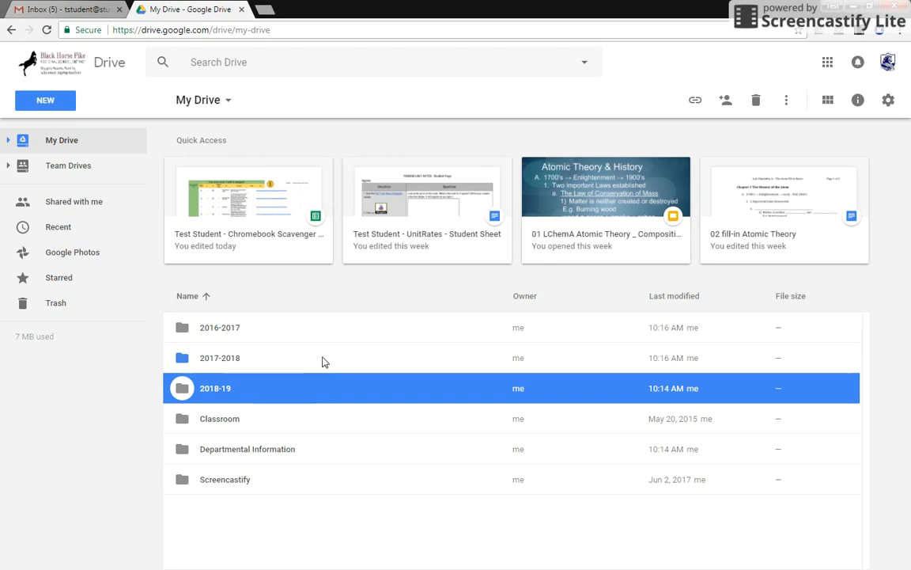
# Open the 2017-2018 folder and change the color of its Science 17-18 subfolder to dark green
pyautogui.rightClick(251, 331)
pyautogui.click(245, 360)
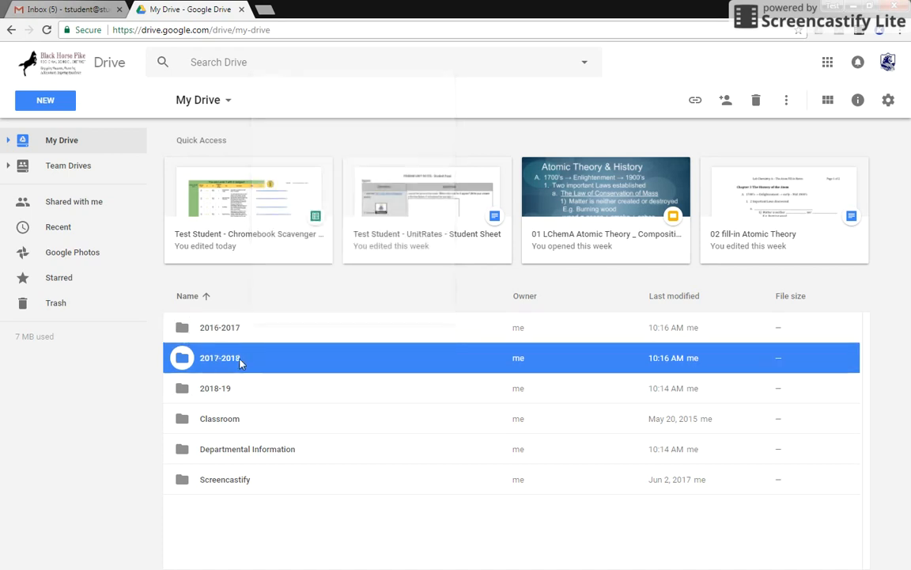
pyautogui.doubleClick(244, 360)
pyautogui.rightClick(218, 235)
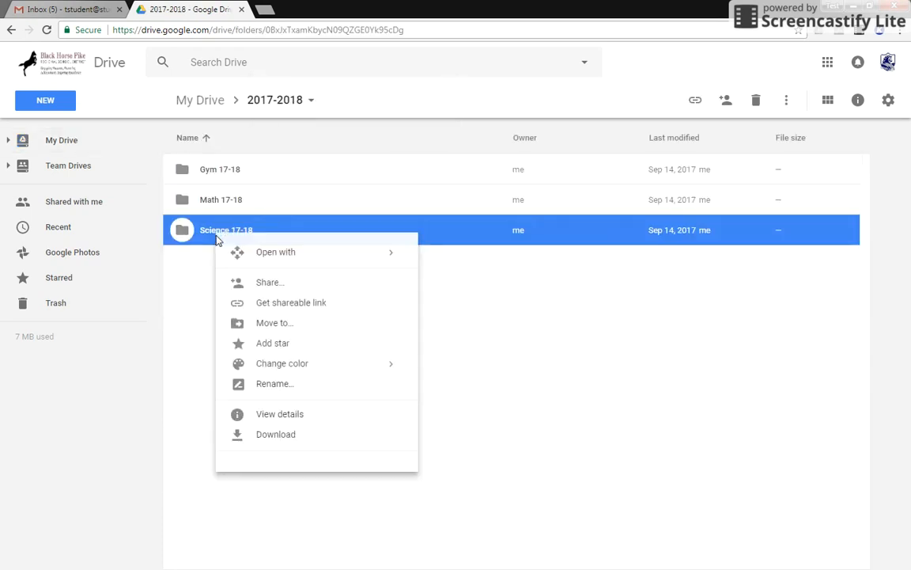
pyautogui.moveTo(307, 369)
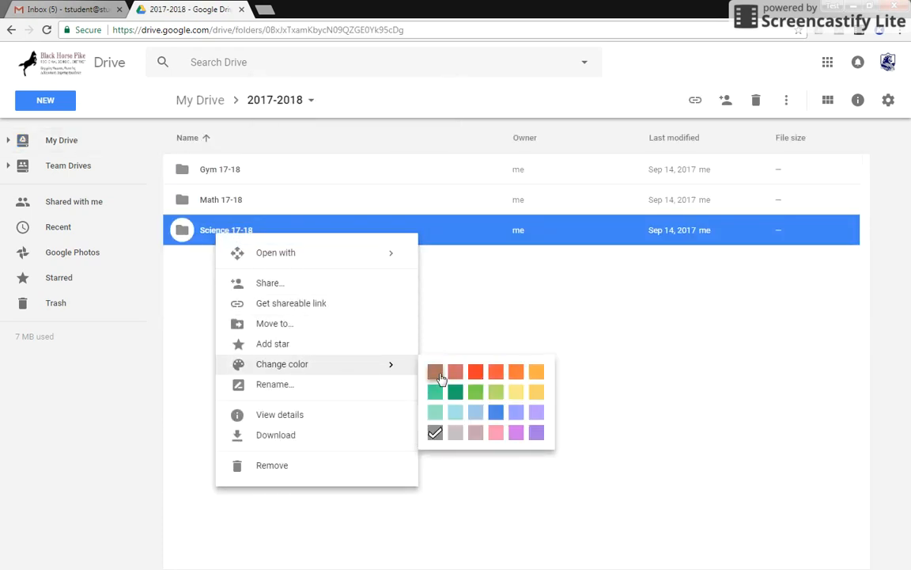
pyautogui.click(453, 392)
# Change the color of the Math 17-18 subfolder to red
pyautogui.rightClick(247, 206)
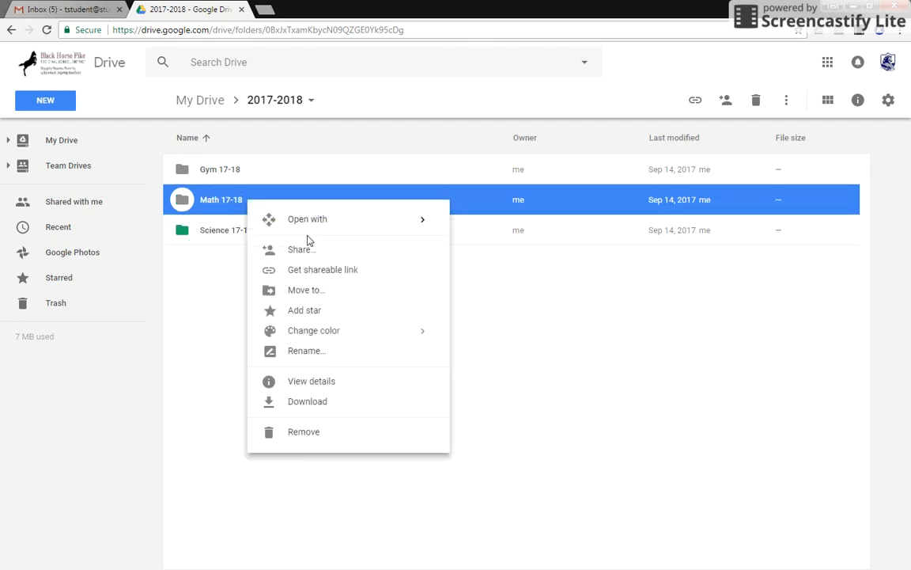
pyautogui.moveTo(360, 341)
pyautogui.click(509, 334)
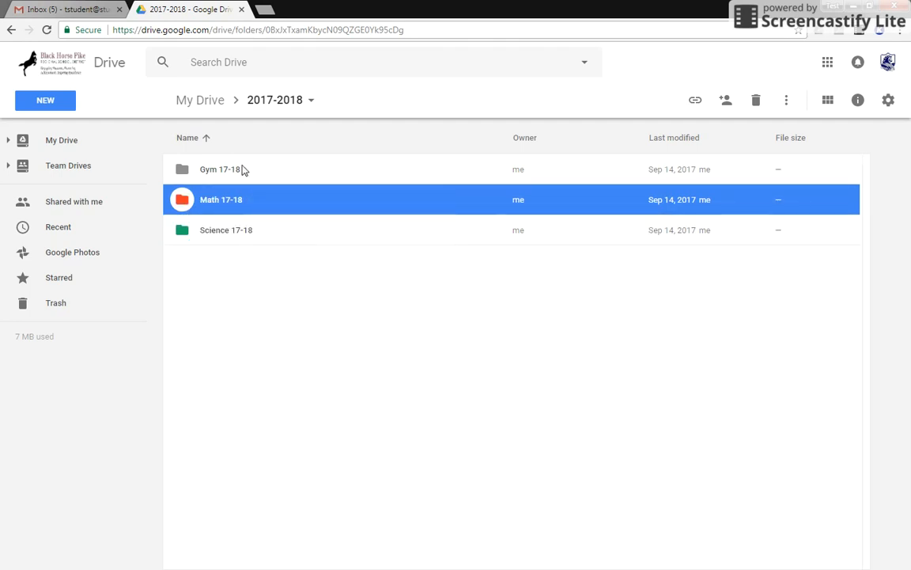
# Change the color of the Gym 17-18 subfolder to light yellow and clear the selection
pyautogui.rightClick(240, 170)
pyautogui.moveTo(371, 300)
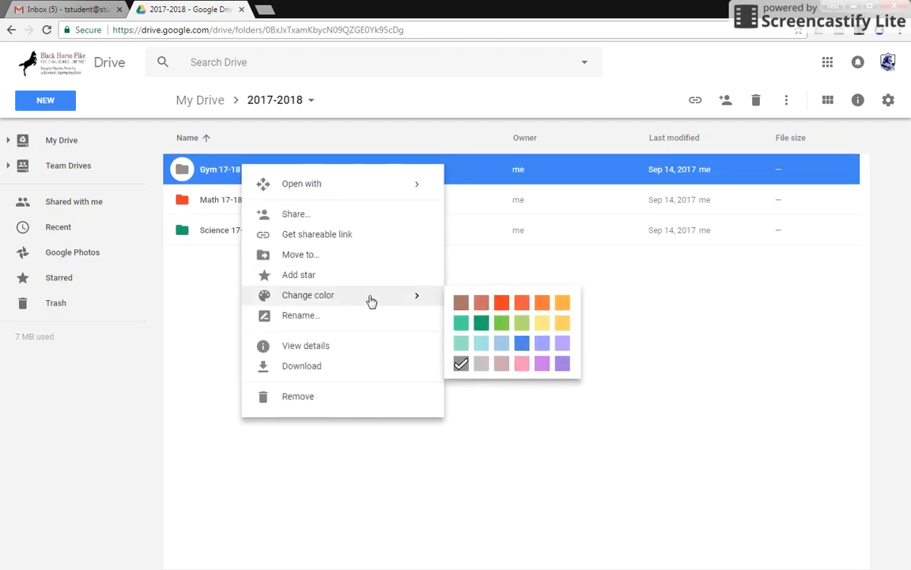
pyautogui.click(542, 323)
pyautogui.click(422, 314)
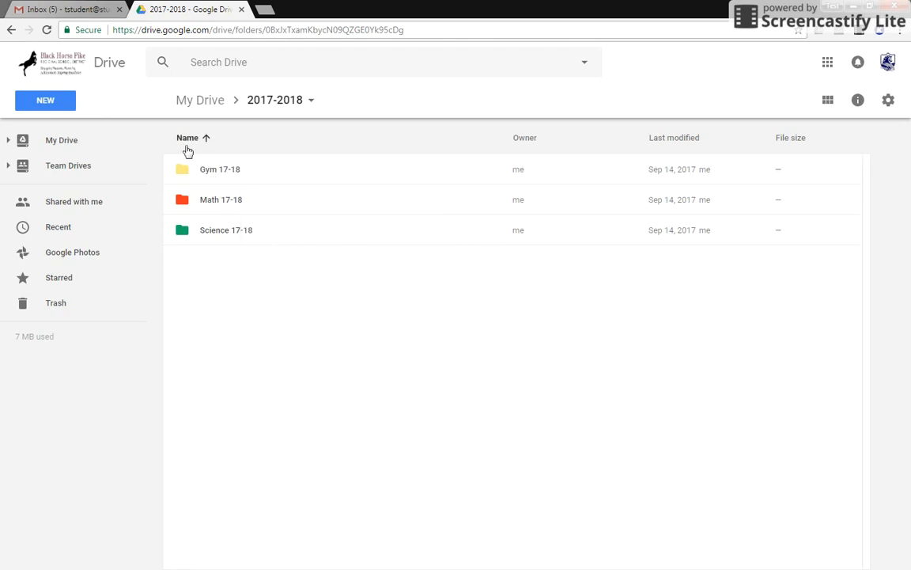
# Change the color of the Science 17-18 subfolder to purple
pyautogui.rightClick(200, 237)
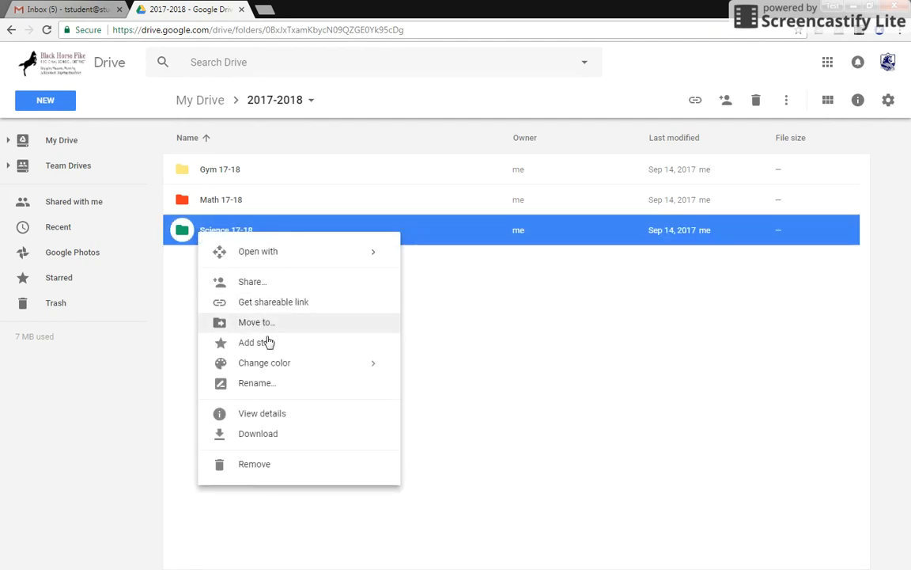
pyautogui.moveTo(271, 365)
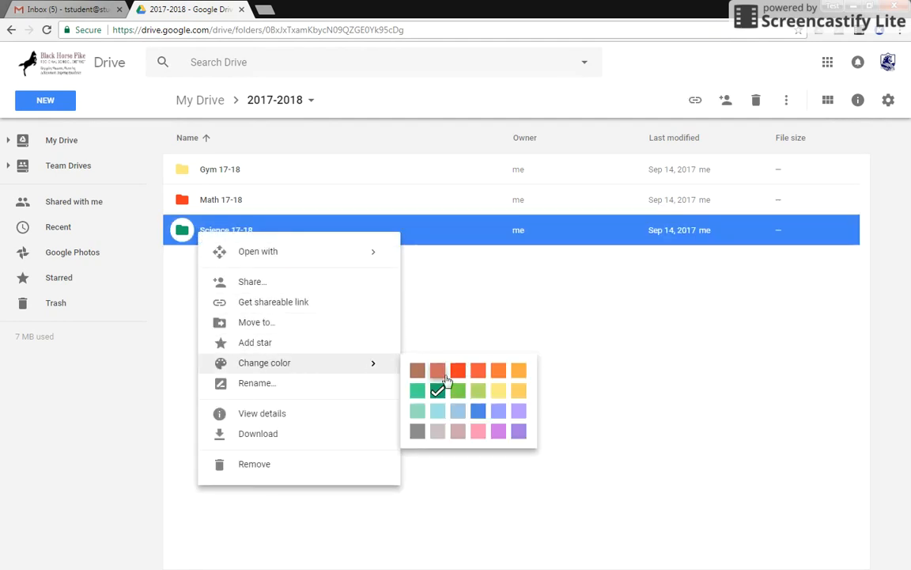
pyautogui.click(519, 431)
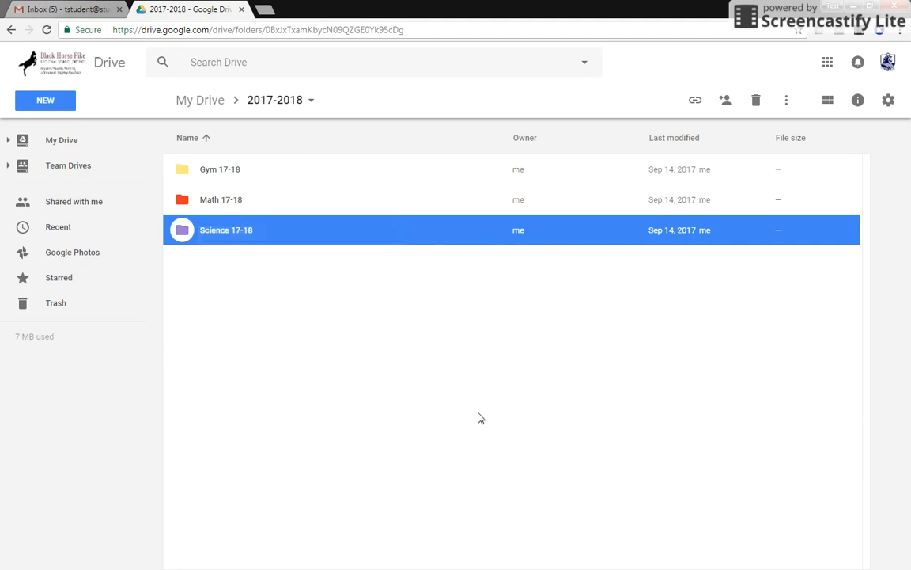
# Return to My Drive, create a new blank Google Docs document named Test, and close it
pyautogui.click(205, 103)
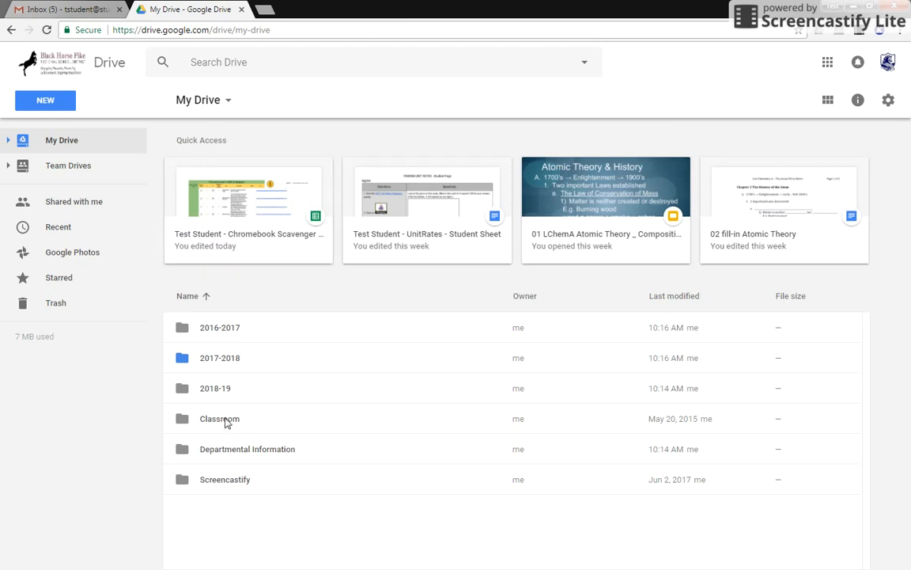
pyautogui.click(222, 425)
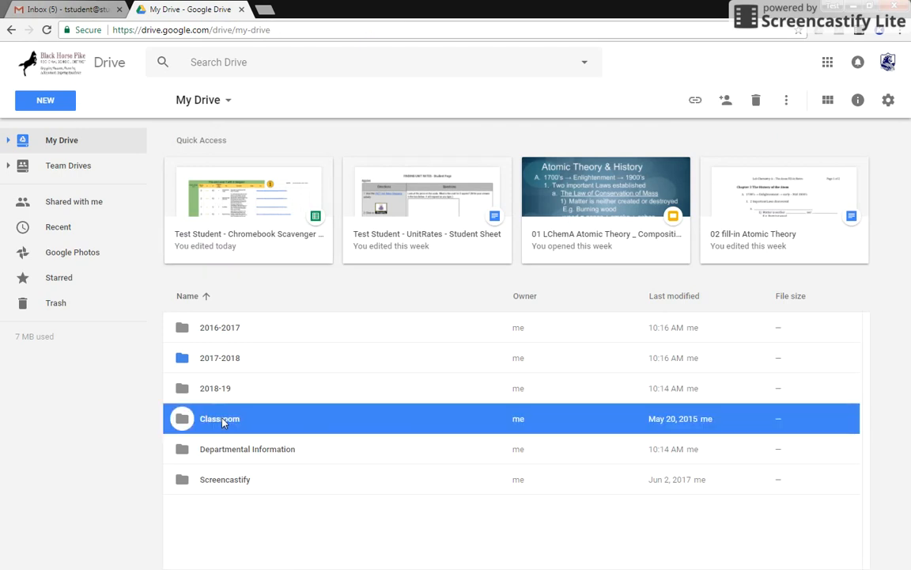
pyautogui.click(228, 363)
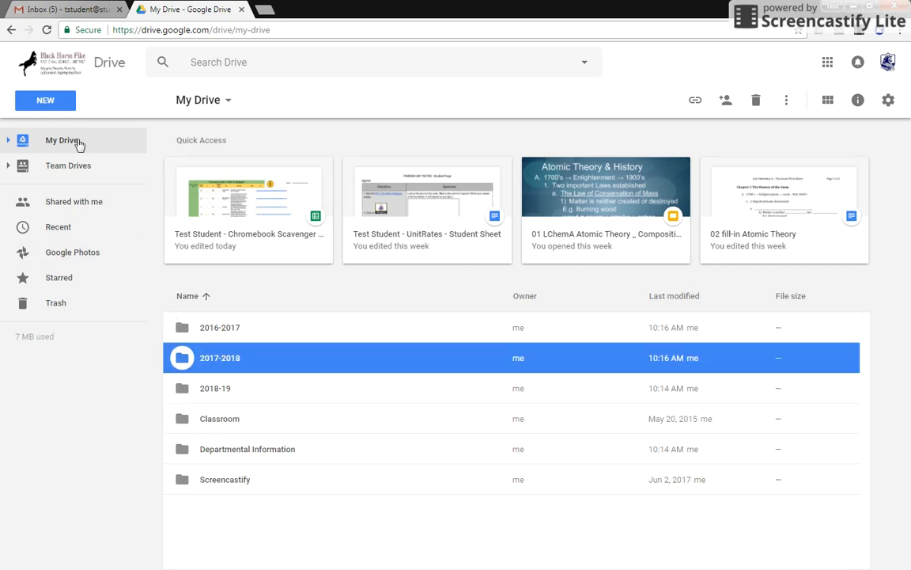
pyautogui.click(45, 99)
pyautogui.click(88, 212)
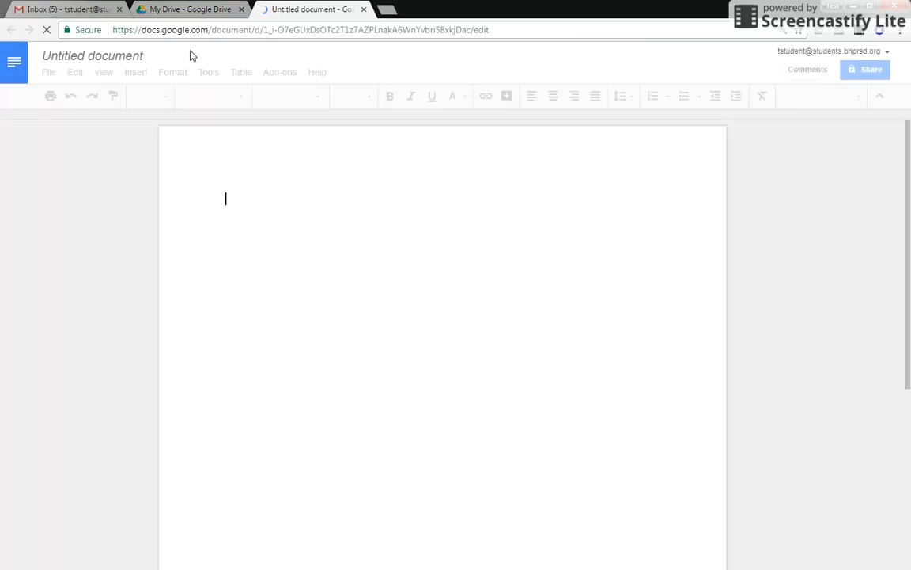
pyautogui.click(131, 57)
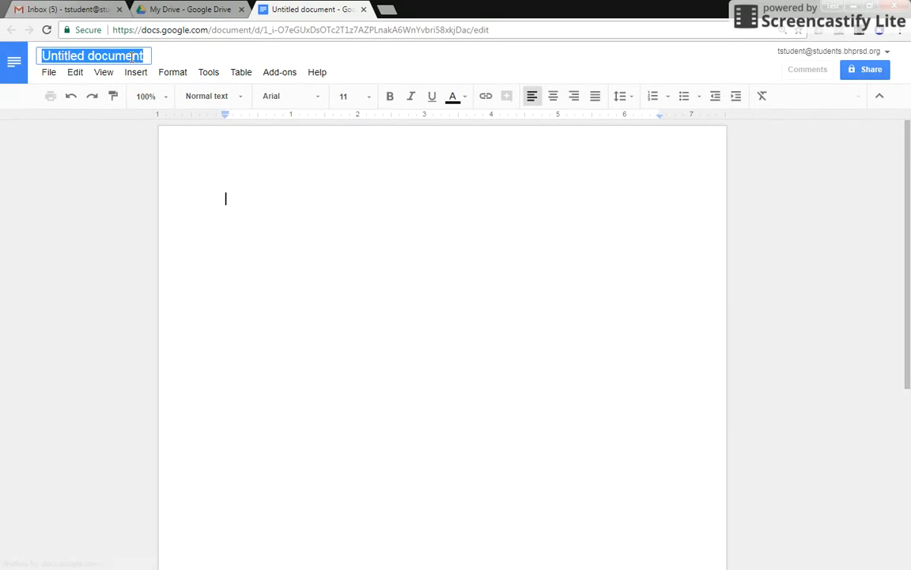
pyautogui.write('Test')
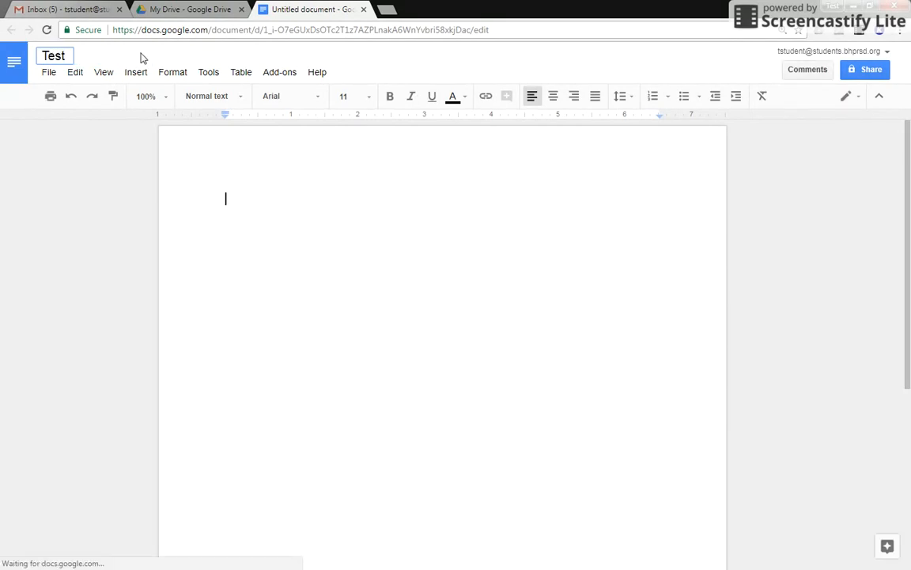
pyautogui.click(210, 10)
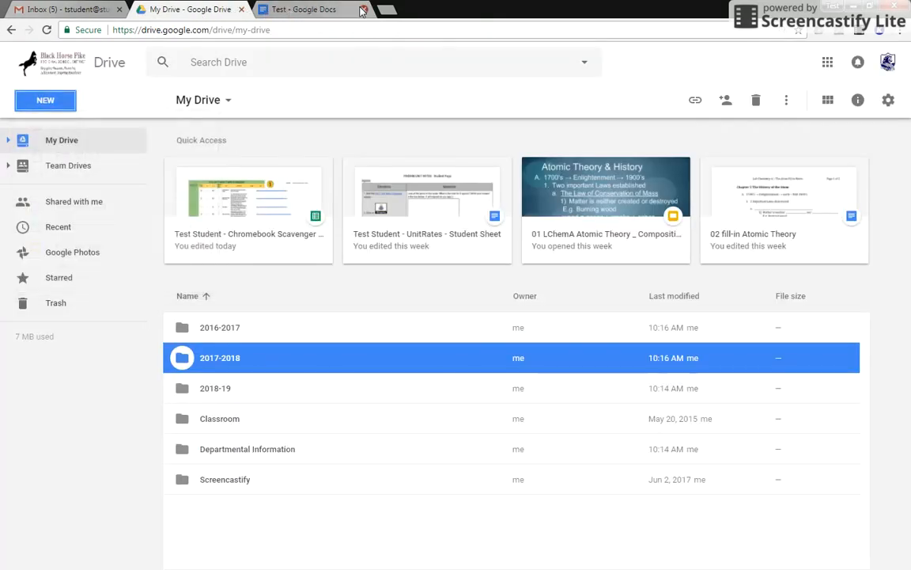
pyautogui.click(363, 9)
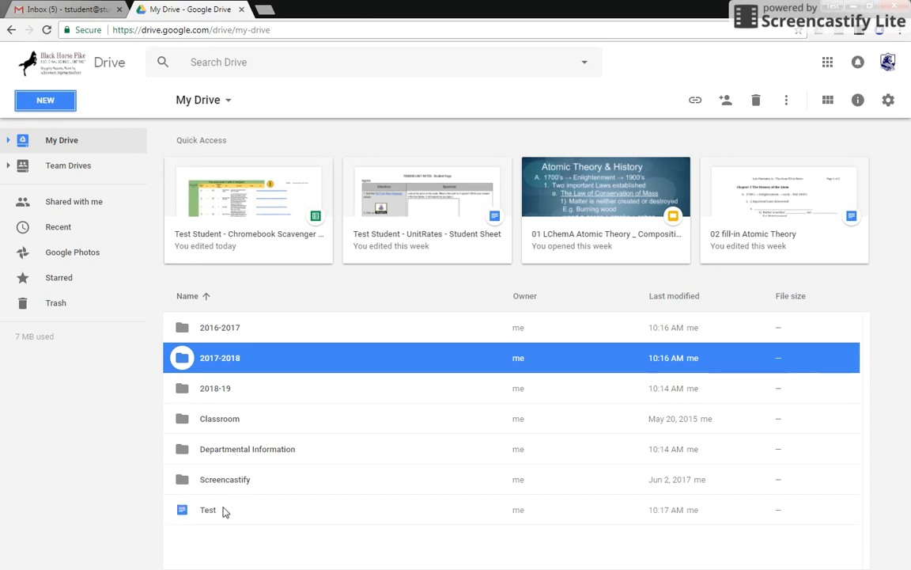
# Create a second blank Google Docs document in My Drive, also named Test, and close it
pyautogui.click(49, 103)
pyautogui.click(89, 211)
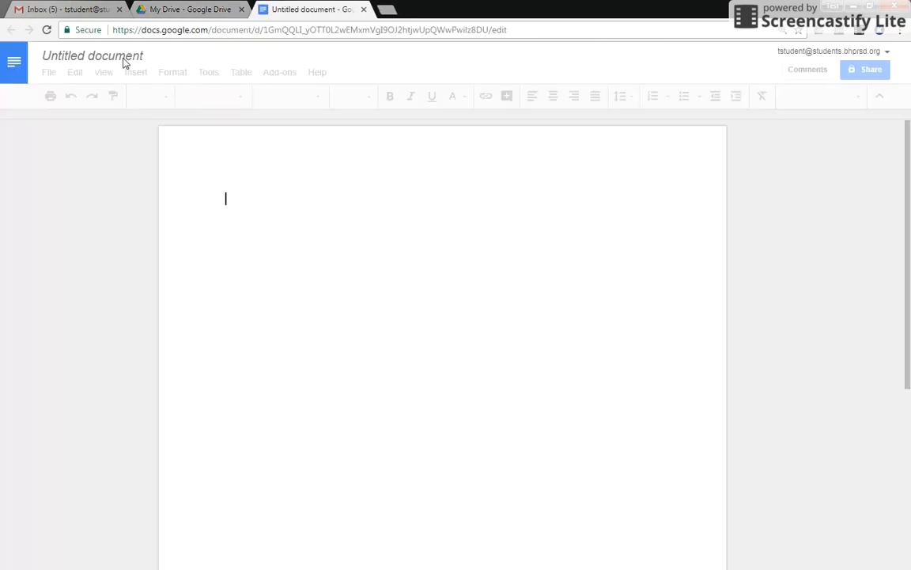
pyautogui.click(123, 56)
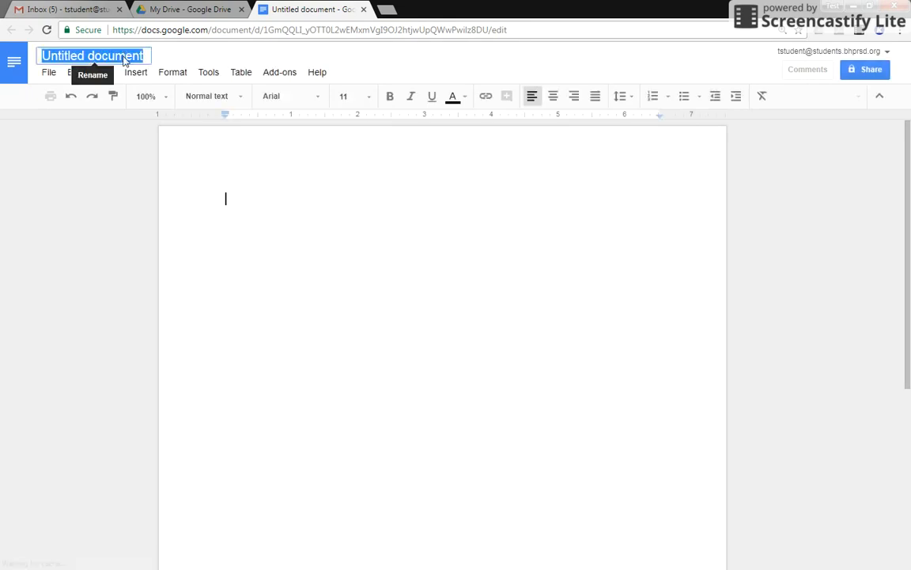
pyautogui.write('Test')
pyautogui.click(96, 256)
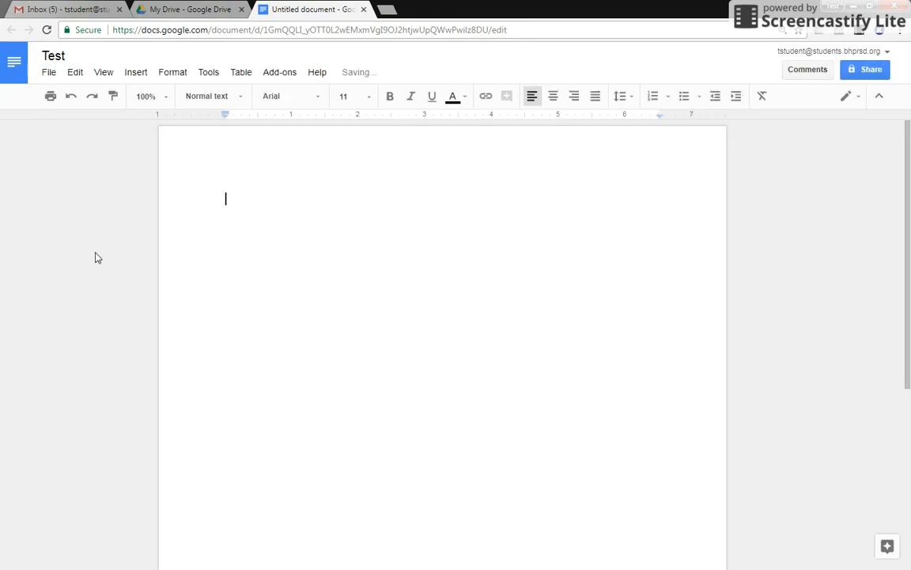
pyautogui.click(363, 9)
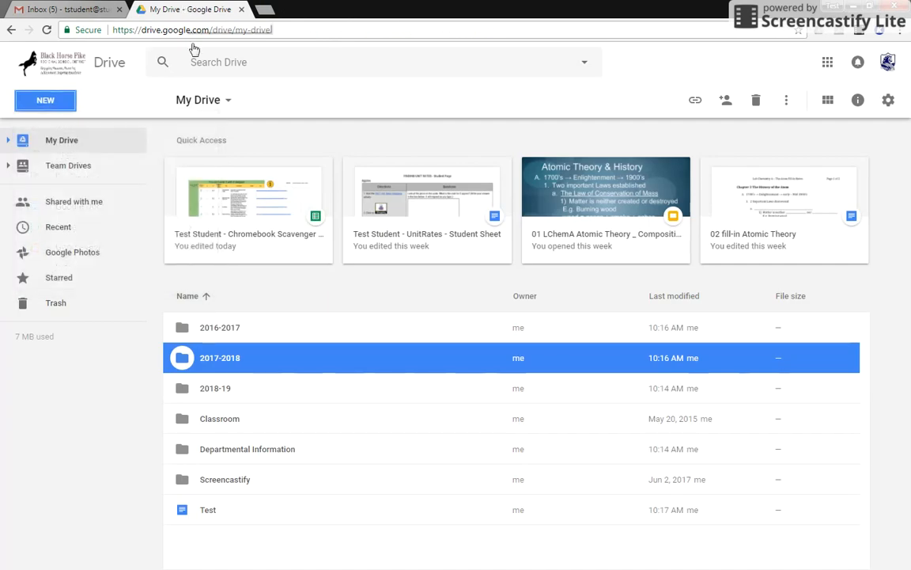
# Move the first Test document from My Drive into the Science 16-17 subfolder of the 2016-2017 folder
pyautogui.rightClick(254, 513)
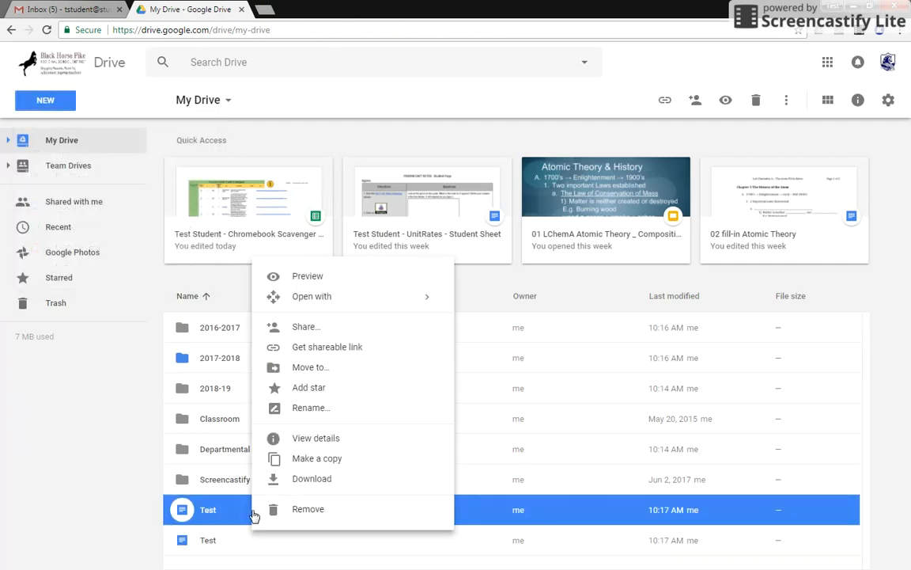
pyautogui.click(328, 371)
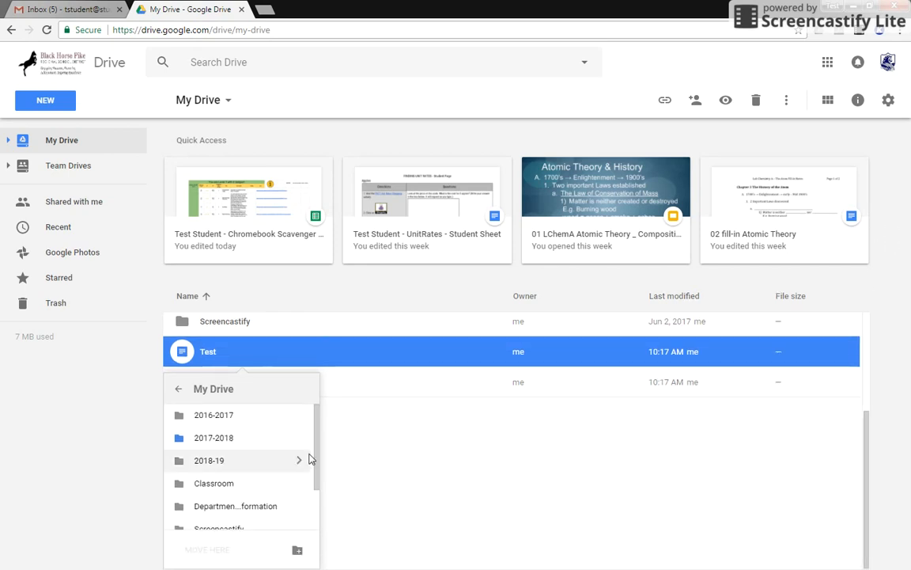
pyautogui.click(297, 416)
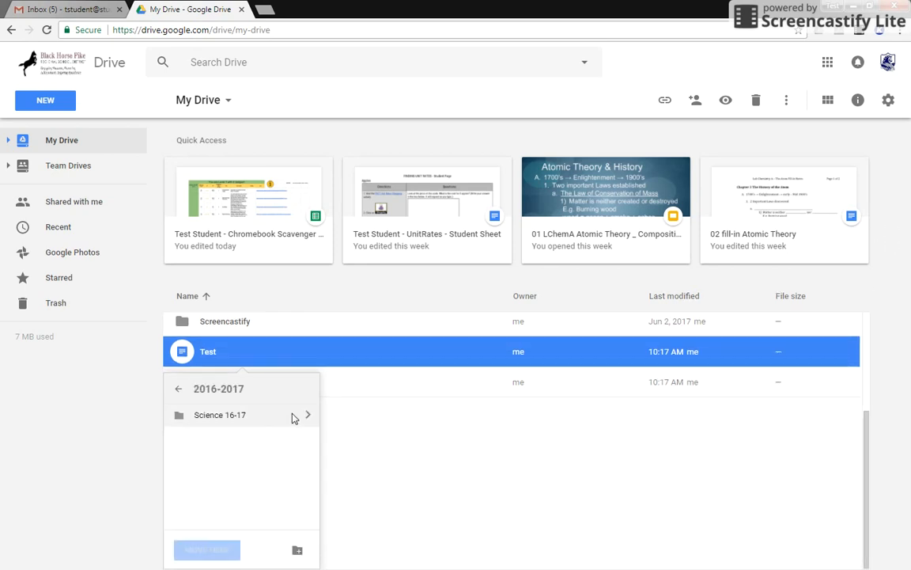
pyautogui.click(278, 418)
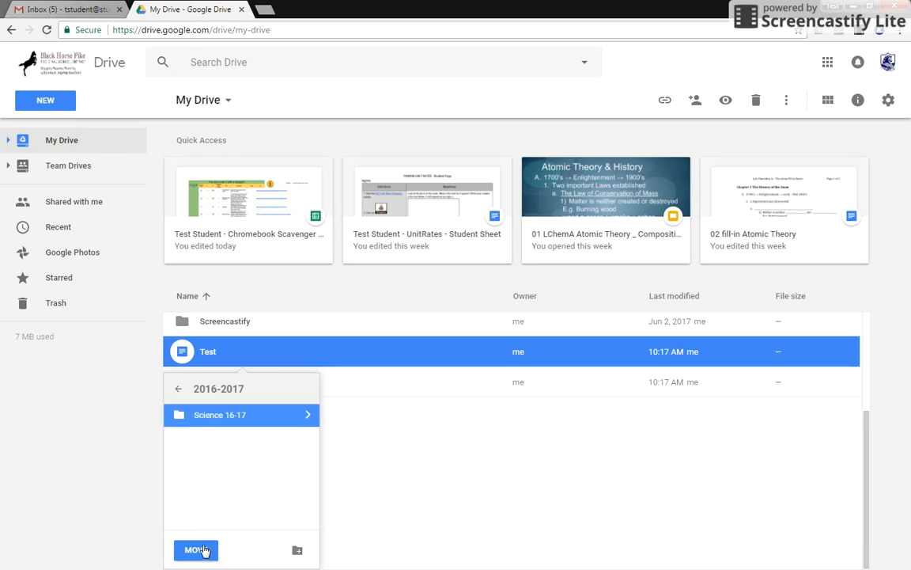
pyautogui.click(198, 492)
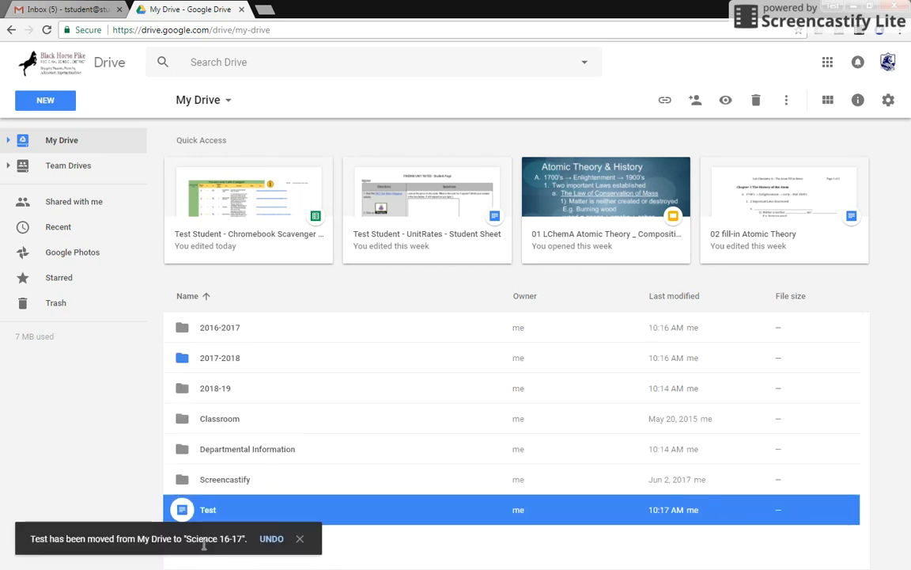
# Check the contents of the Science 16-17 subfolder inside 2016-2017 and return to My Drive
pyautogui.doubleClick(221, 332)
pyautogui.click(249, 181)
pyautogui.doubleClick(249, 180)
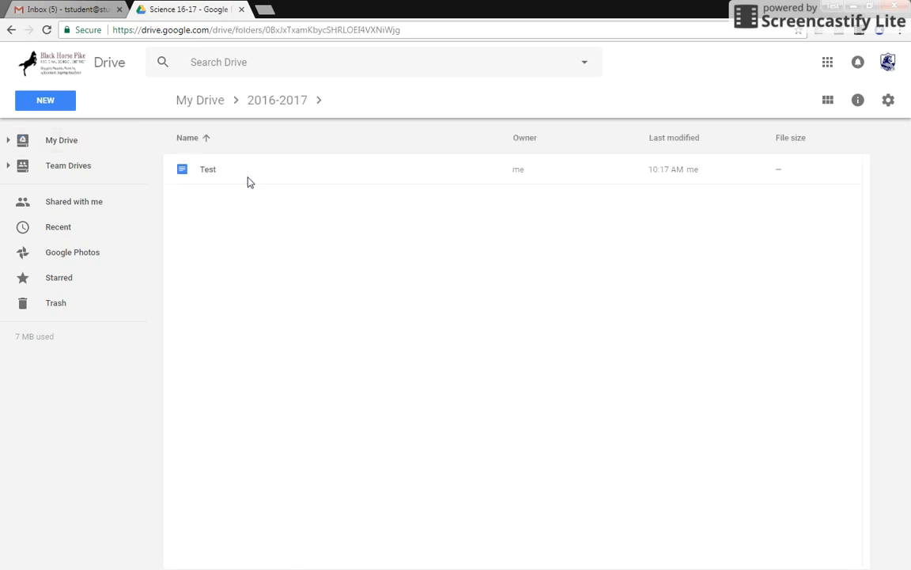
pyautogui.click(211, 107)
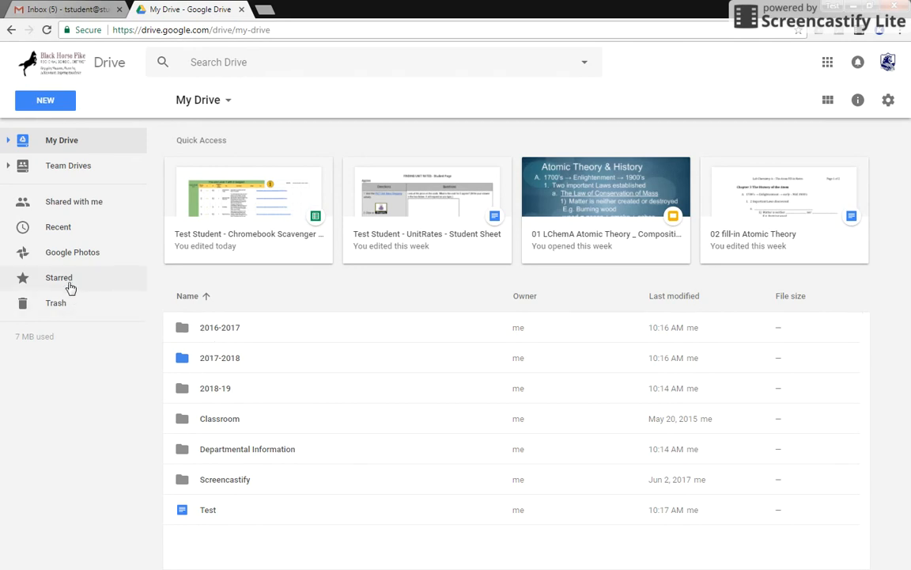
# Add a star to the 2017-2018 folder and to the Test document in My Drive
pyautogui.rightClick(222, 363)
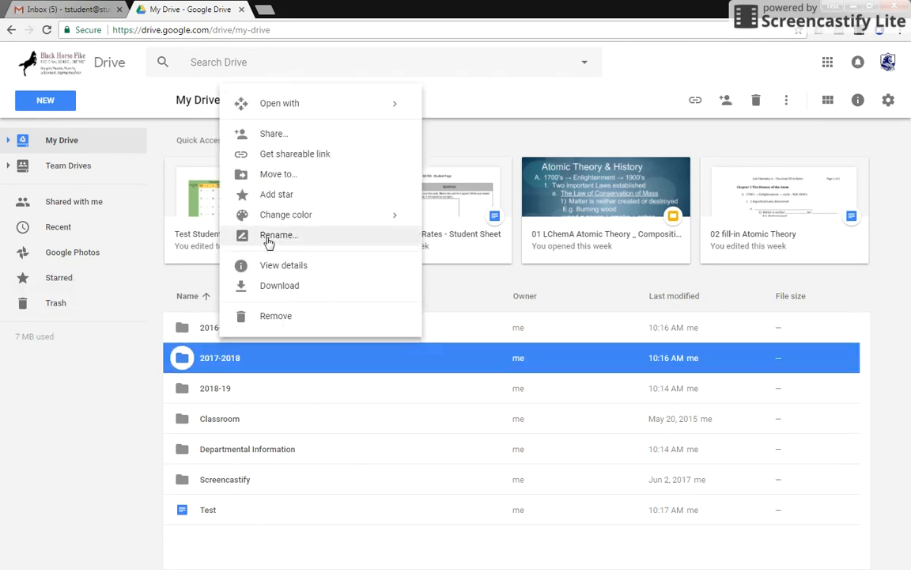
pyautogui.click(286, 196)
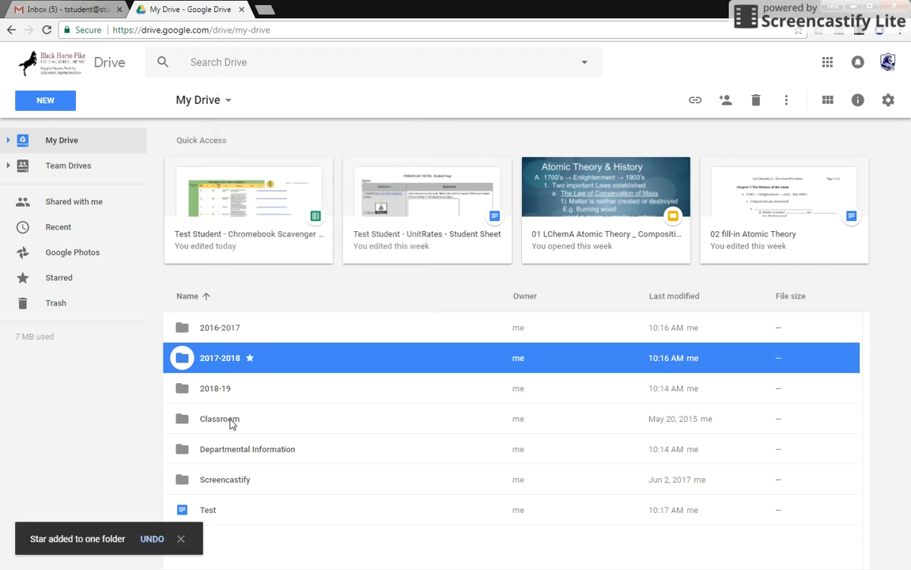
pyautogui.rightClick(214, 513)
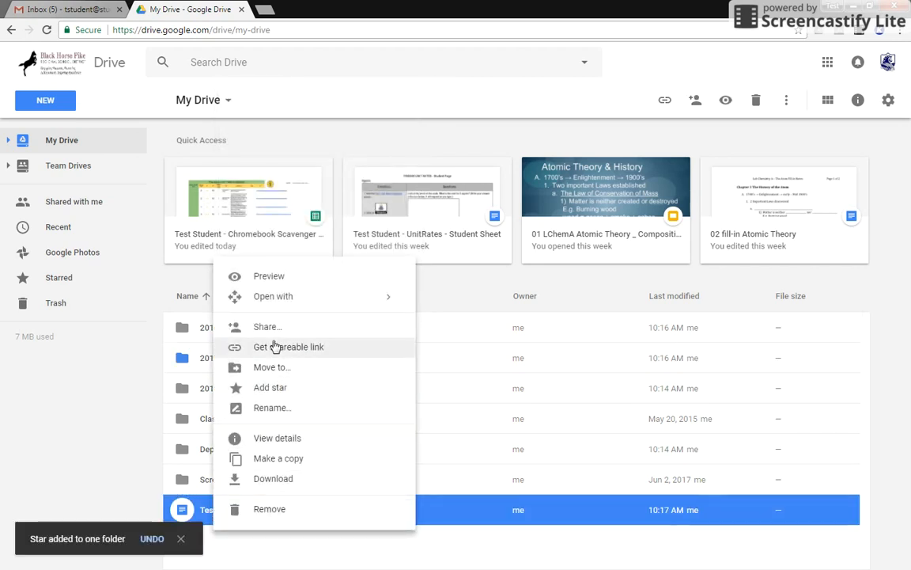
pyautogui.click(279, 389)
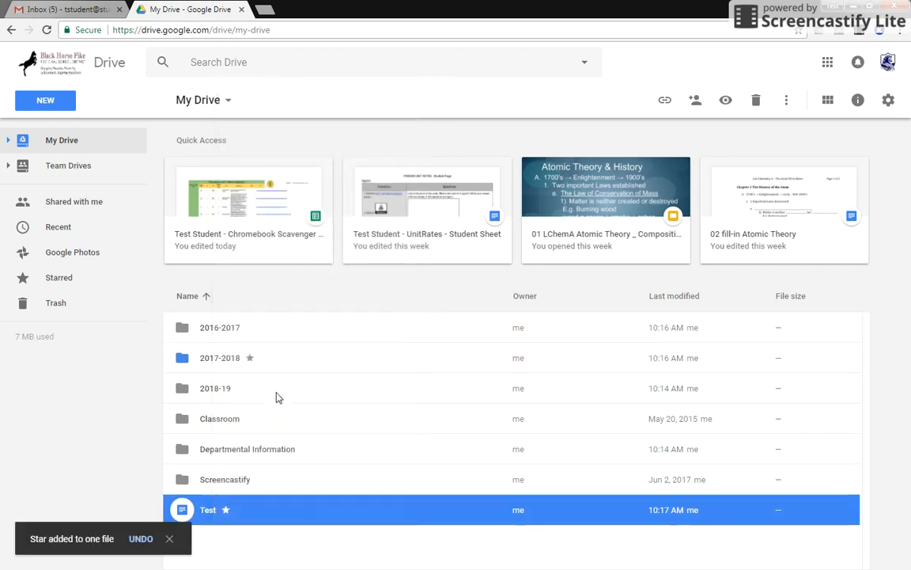
# Open the 2017-2018 folder and add a star to its Science 17-18 subfolder
pyautogui.doubleClick(212, 357)
pyautogui.rightClick(233, 238)
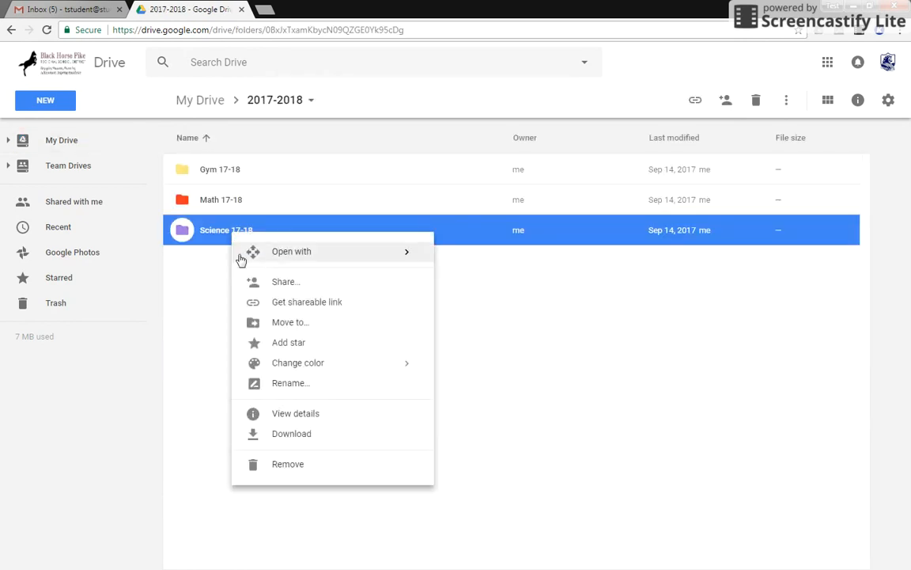
pyautogui.click(286, 345)
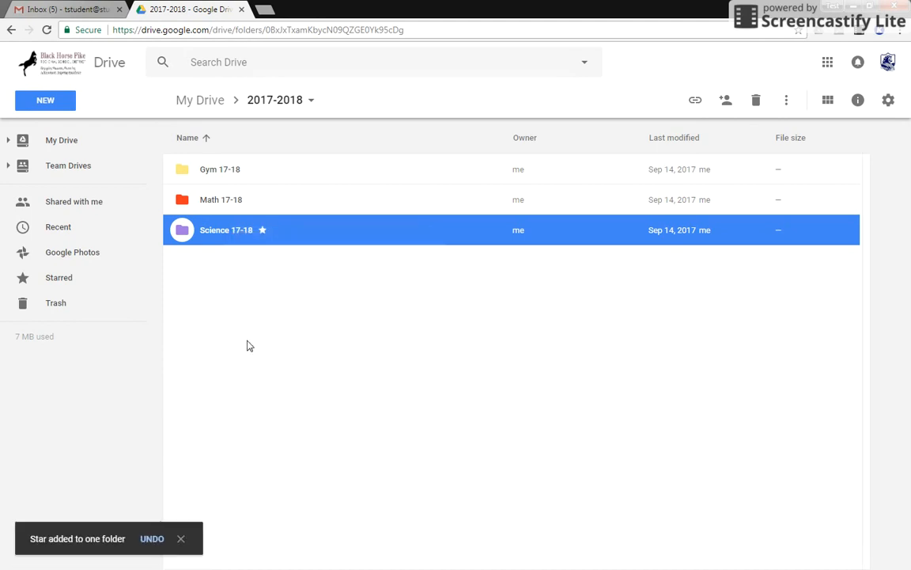
# Add a star to the Test document in the Science 16-17 subfolder of the 2016-2017 folder
pyautogui.click(204, 103)
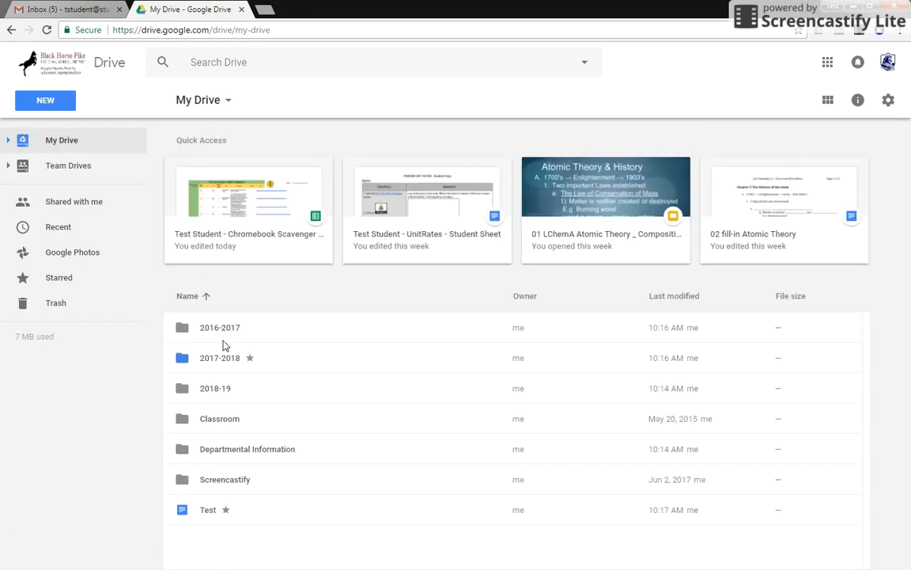
pyautogui.doubleClick(197, 325)
pyautogui.doubleClick(233, 172)
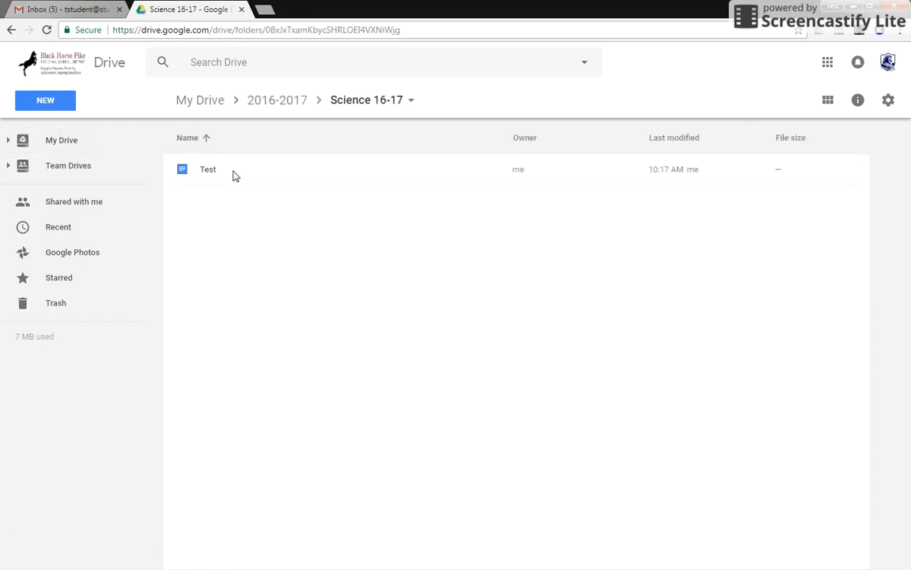
pyautogui.rightClick(234, 177)
pyautogui.click(292, 303)
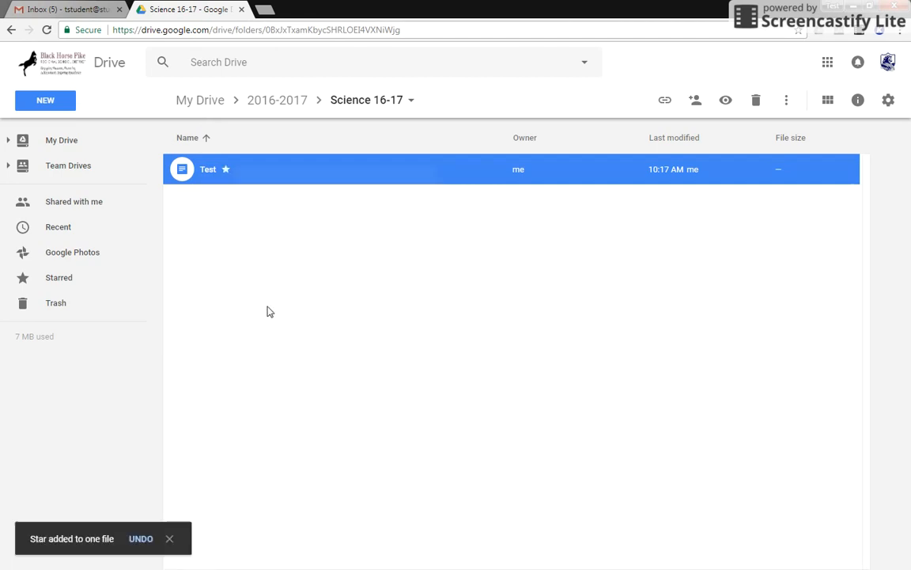
# Open the list of starred items, remove the stars from both Test documents, and clear the selection
pyautogui.click(79, 140)
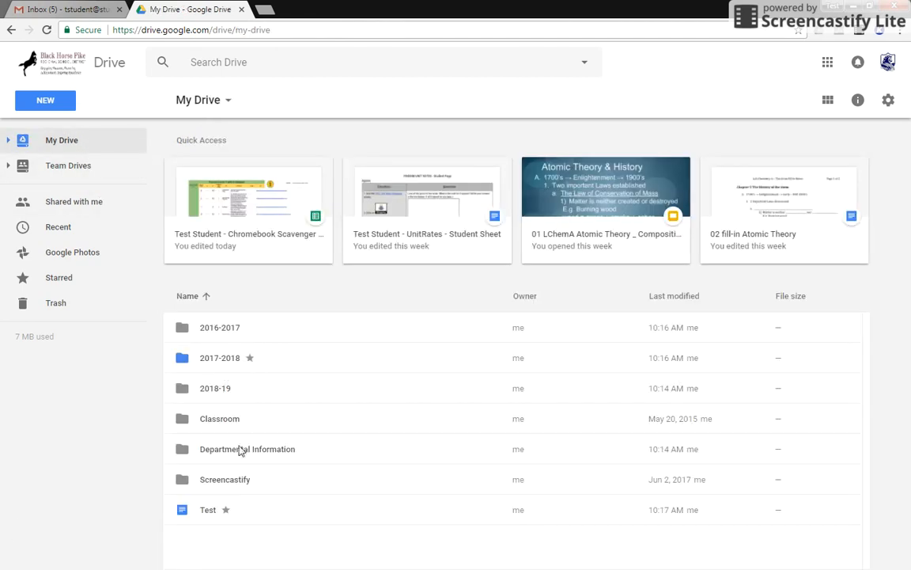
pyautogui.click(69, 283)
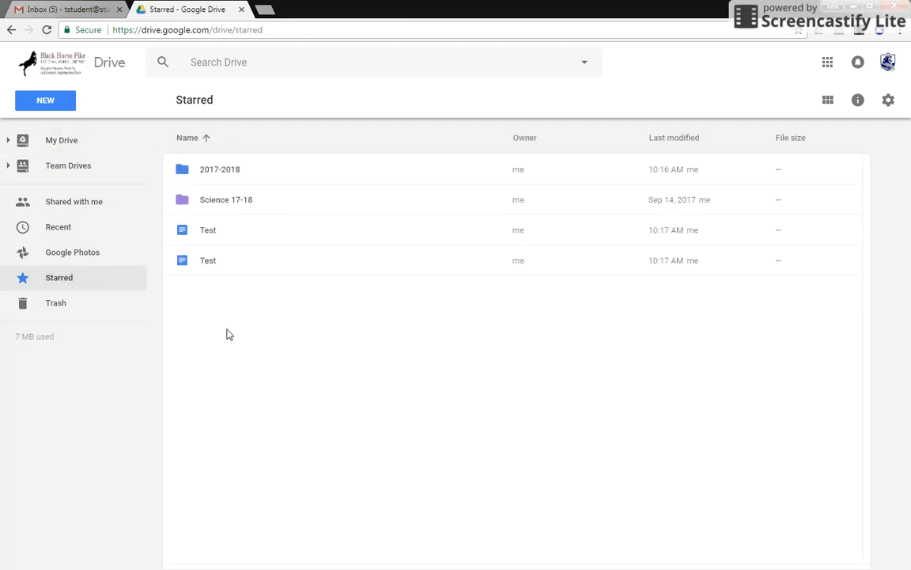
pyautogui.rightClick(253, 240)
pyautogui.click(253, 384)
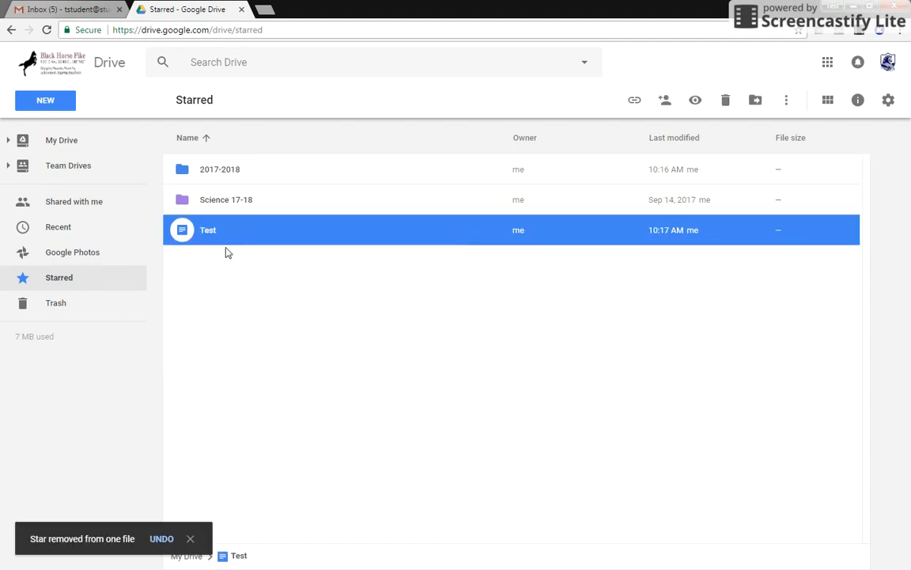
pyautogui.rightClick(224, 236)
pyautogui.click(253, 380)
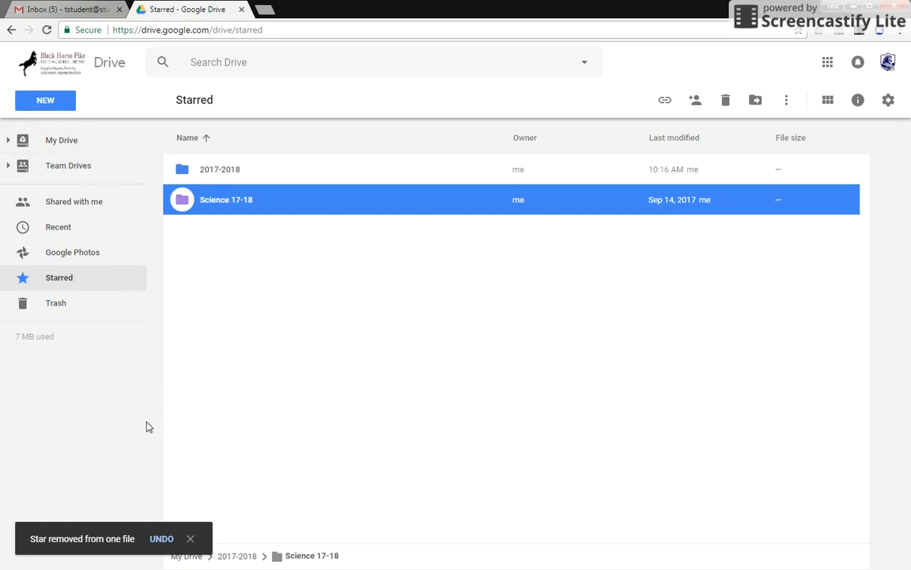
pyautogui.click(200, 439)
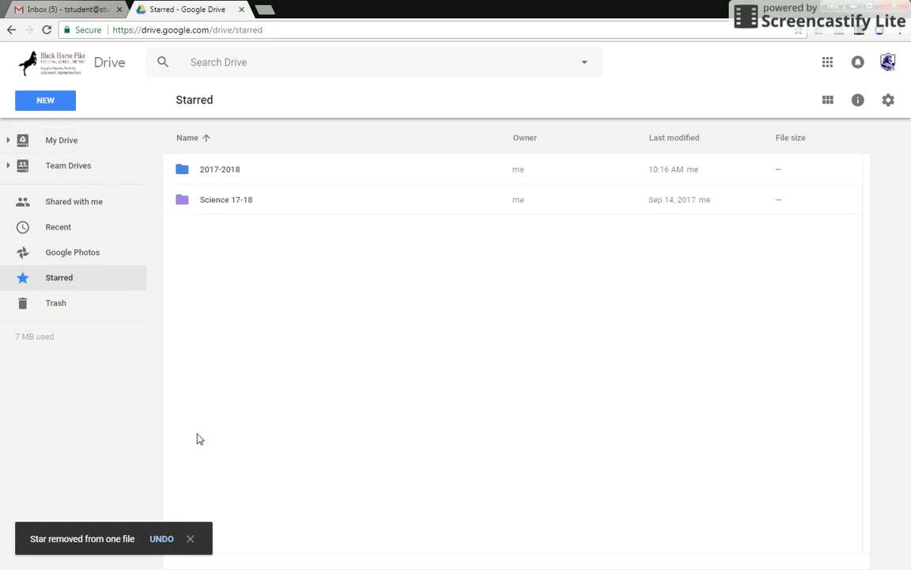
# Return to My Drive and select the Classroom folder
pyautogui.click(64, 140)
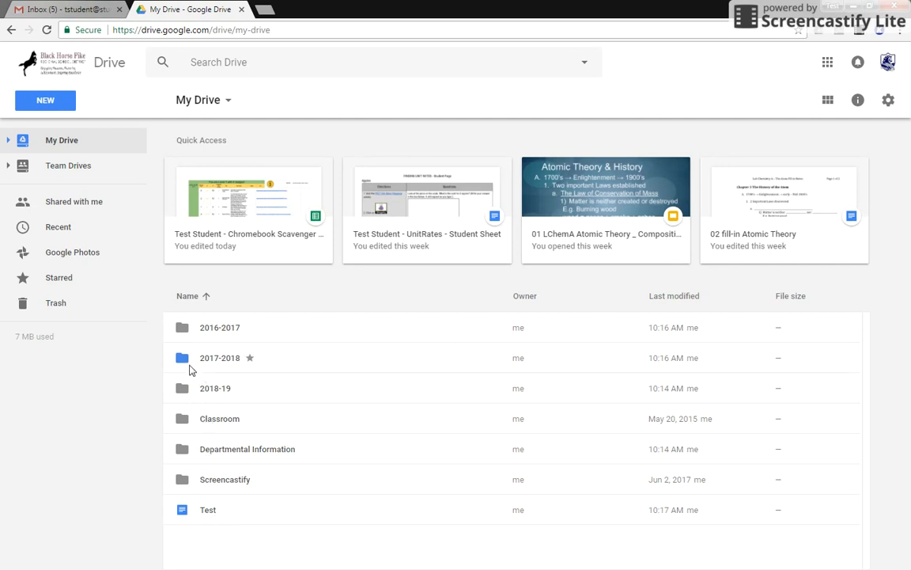
pyautogui.click(206, 428)
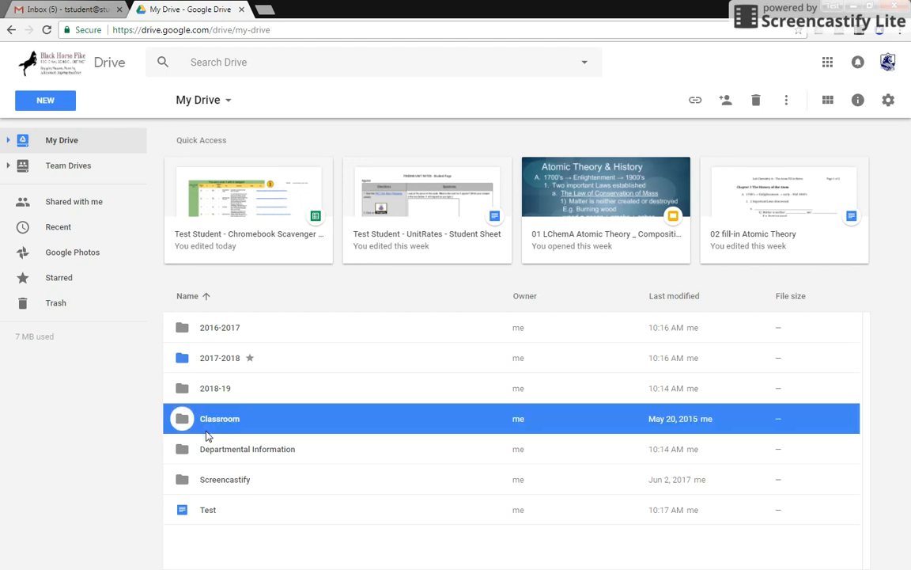
pyautogui.click(218, 481)
pyautogui.click(228, 419)
pyautogui.click(223, 477)
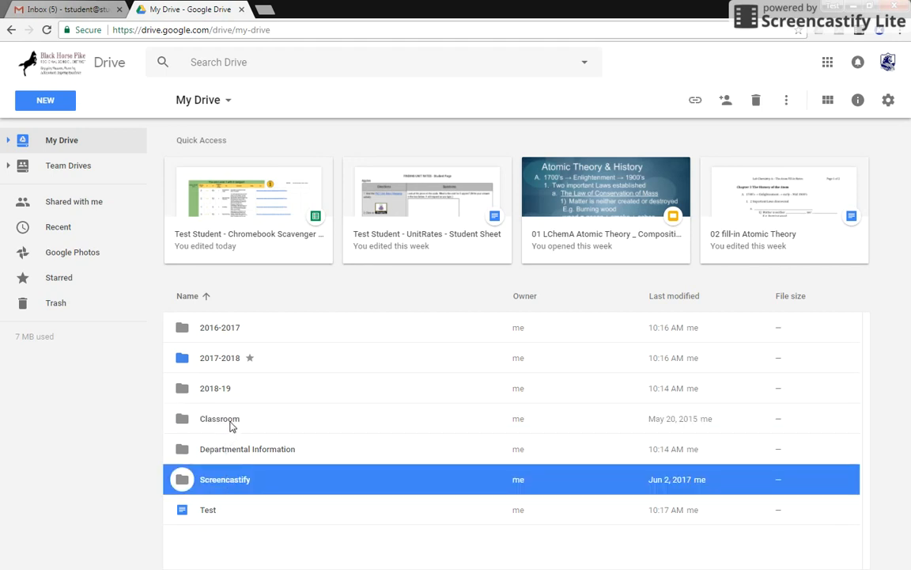
pyautogui.click(231, 427)
pyautogui.click(239, 482)
# Create a new folder named Leave Alone in My Drive
pyautogui.click(36, 98)
pyautogui.click(71, 133)
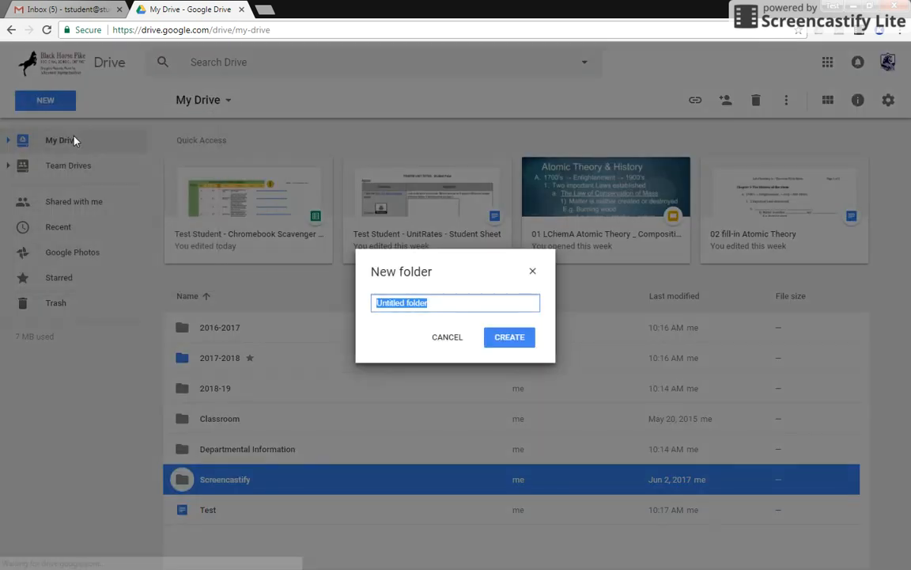
pyautogui.write('Leav')
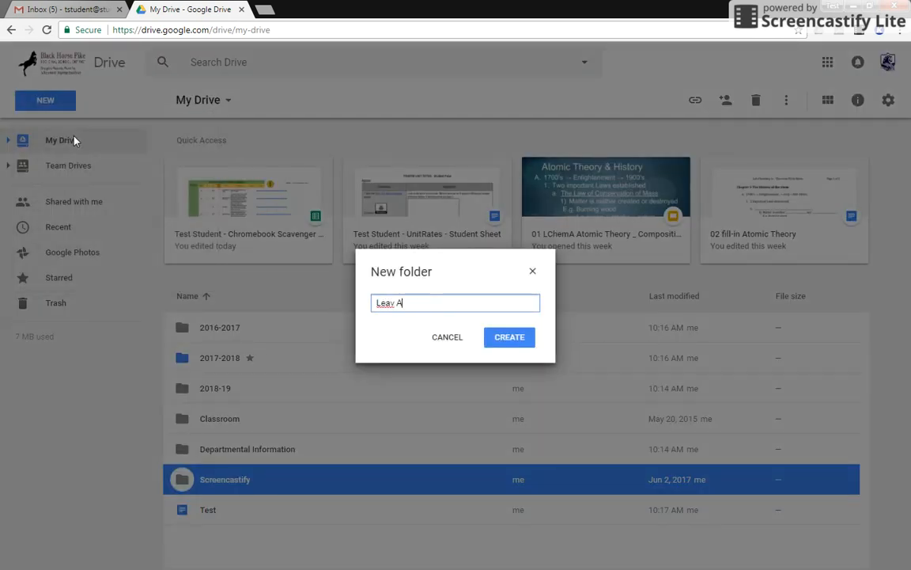
pyautogui.write('e A')
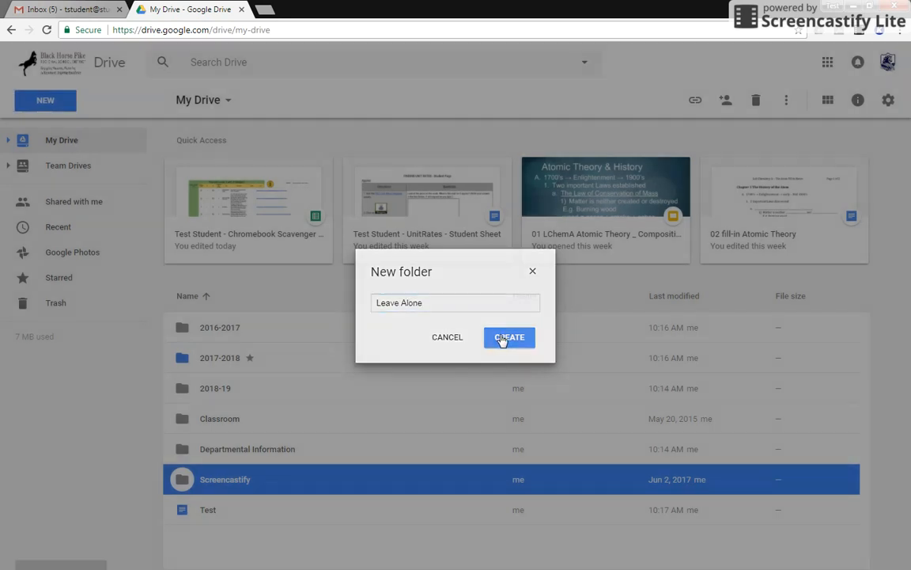
pyautogui.click(502, 338)
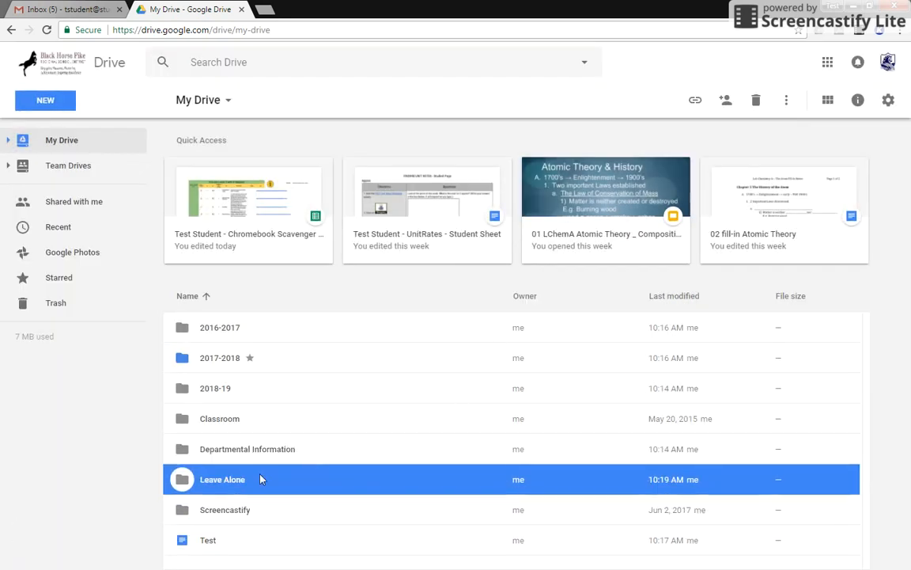
# Move the Screencastify and Classroom folders into the Leave Alone folder and dismiss the move notification
pyautogui.moveTo(236, 510); pyautogui.dragTo(233, 479)
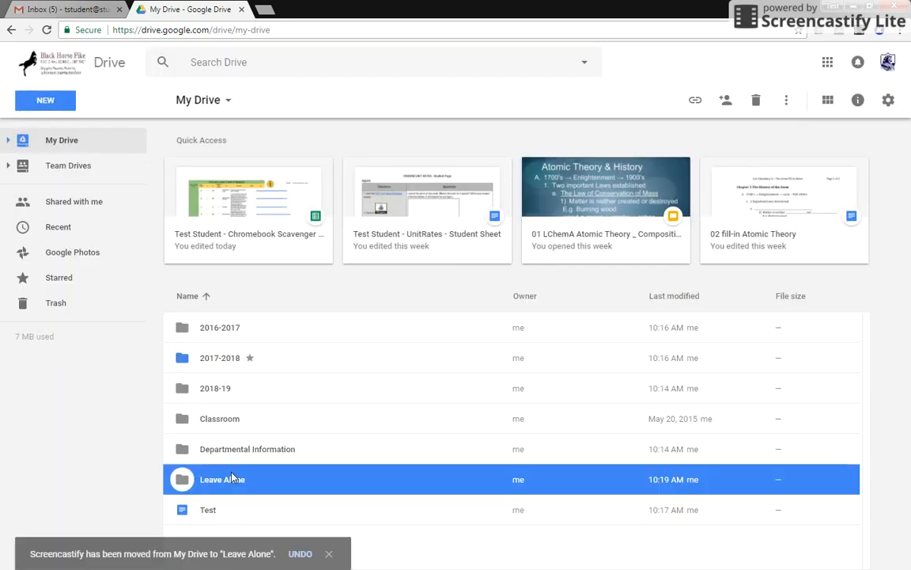
pyautogui.moveTo(220, 422); pyautogui.dragTo(218, 477)
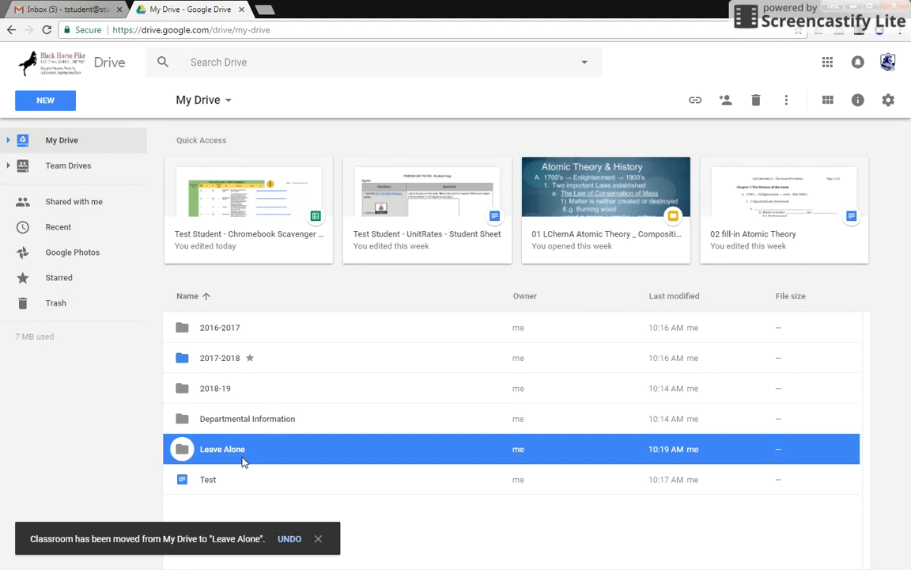
pyautogui.click(318, 539)
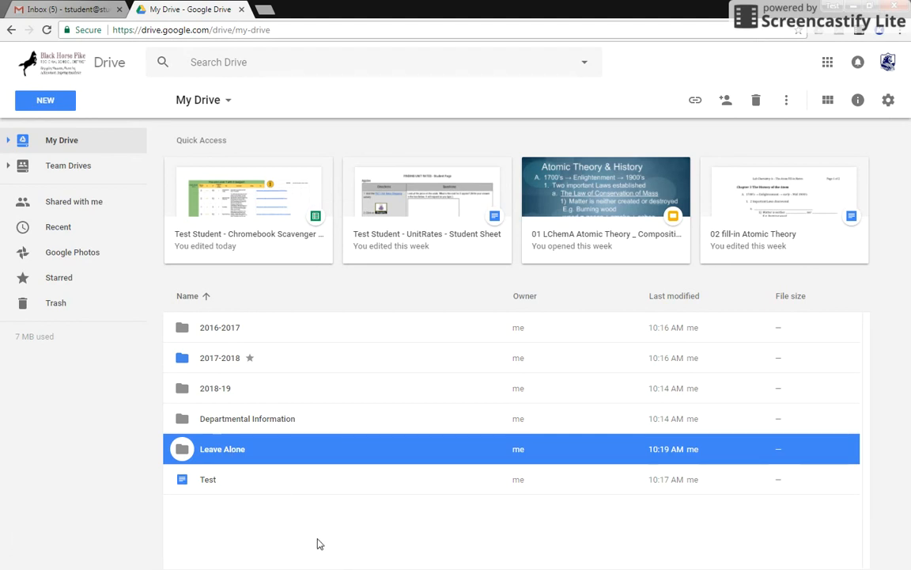
# Change the Leave Alone folder's color to red and clear the selection
pyautogui.rightClick(227, 454)
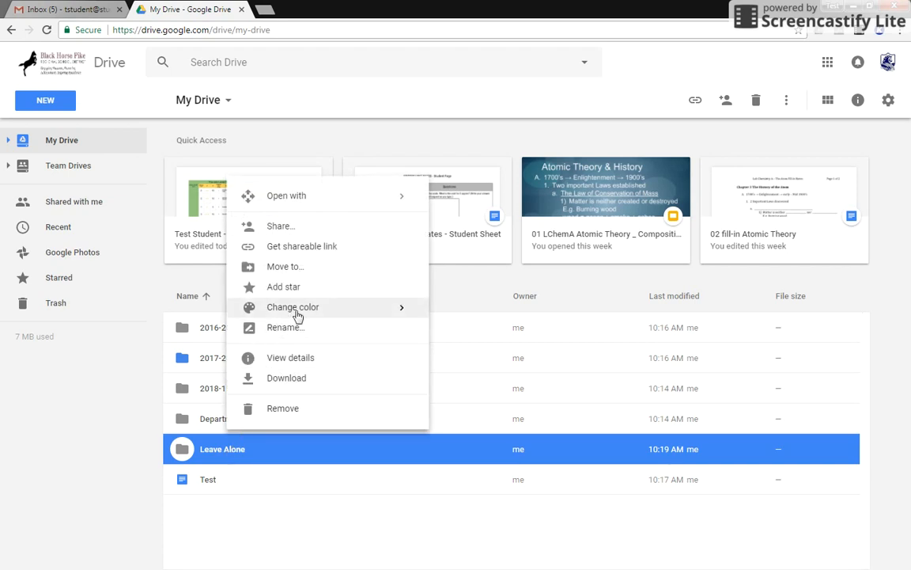
pyautogui.moveTo(295, 310)
pyautogui.click(485, 314)
pyautogui.click(337, 528)
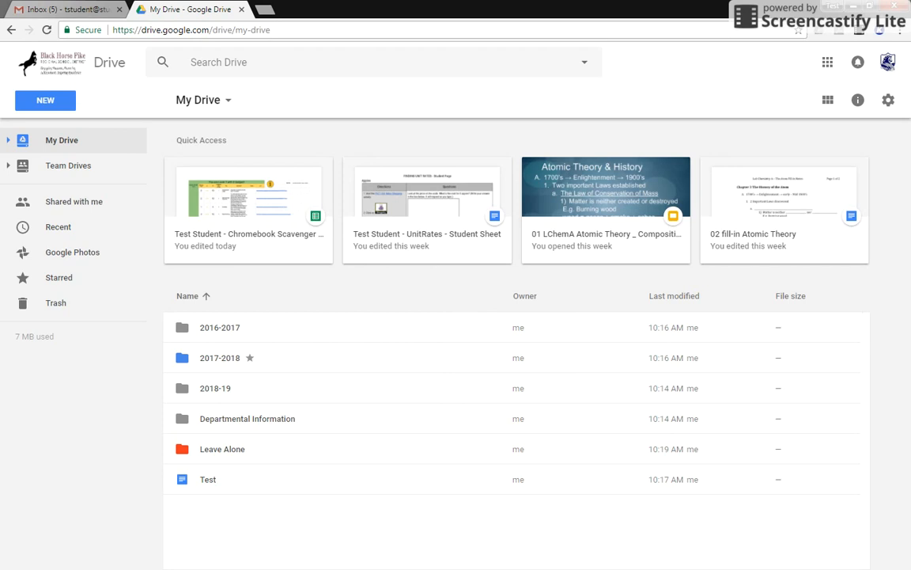
# Switch to the other account's Drive window, look over the folders and files in My Drive, and open the Timber Creek folder
pyautogui.moveTo(341, 568); pyautogui.dragTo(337, 6)
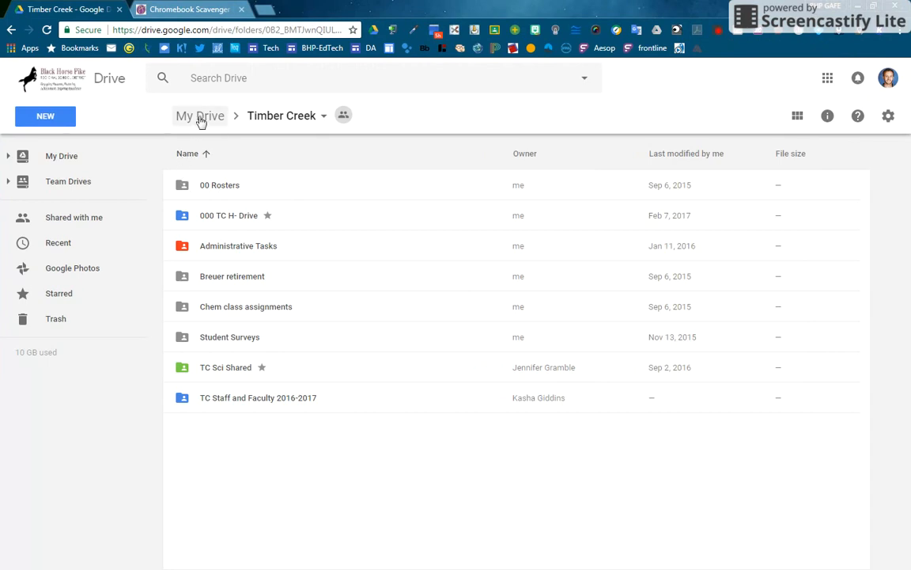
pyautogui.click(201, 116)
pyautogui.scroll(-6, 269, 434)
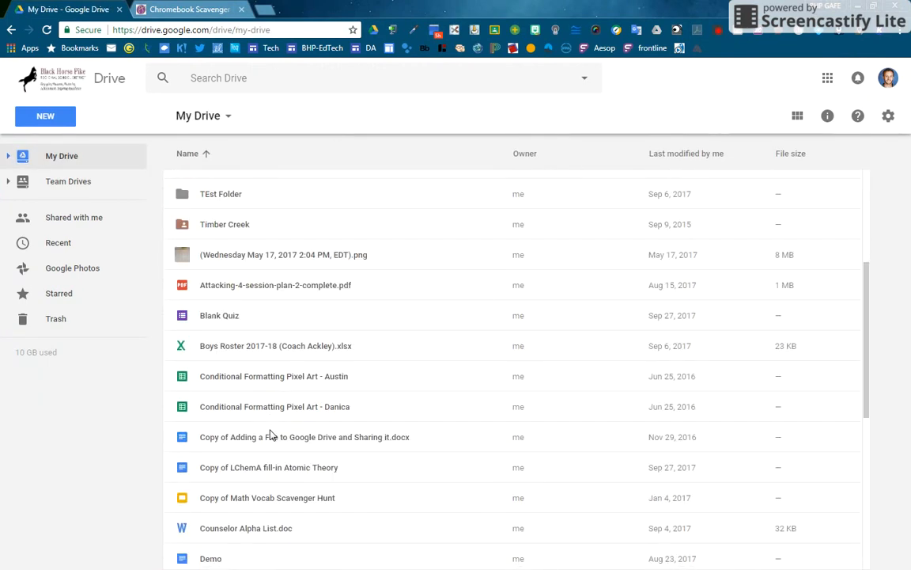
pyautogui.scroll(3, 270, 431)
pyautogui.scroll(3, 270, 431)
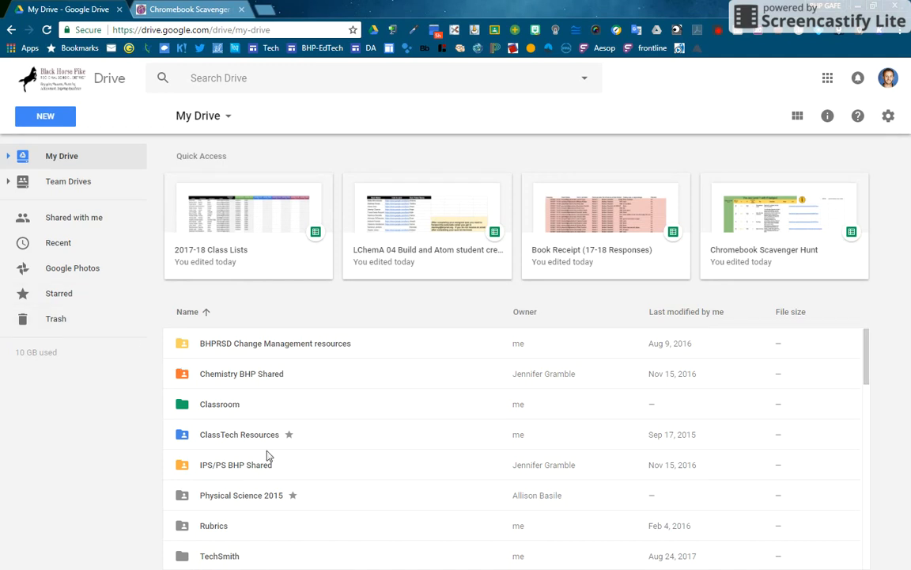
pyautogui.scroll(-3, 281, 462)
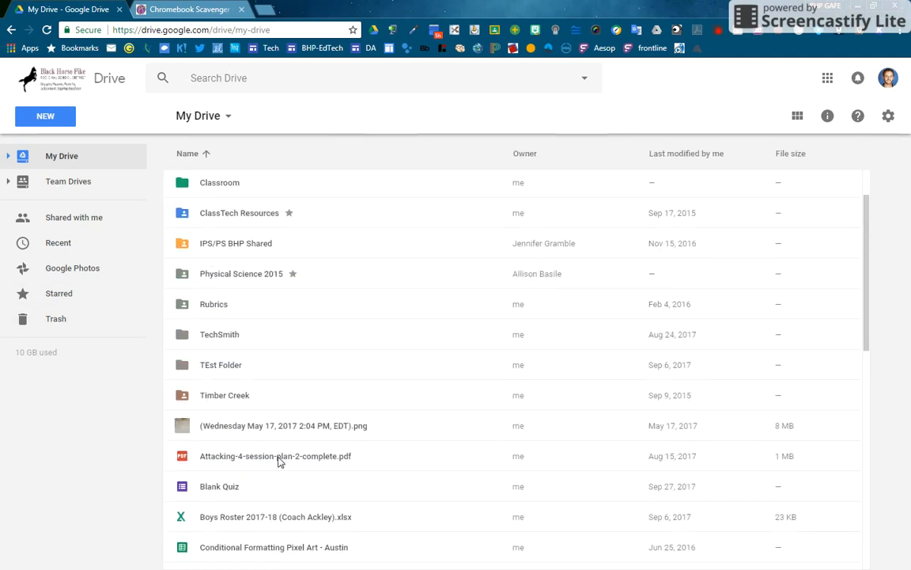
pyautogui.doubleClick(244, 398)
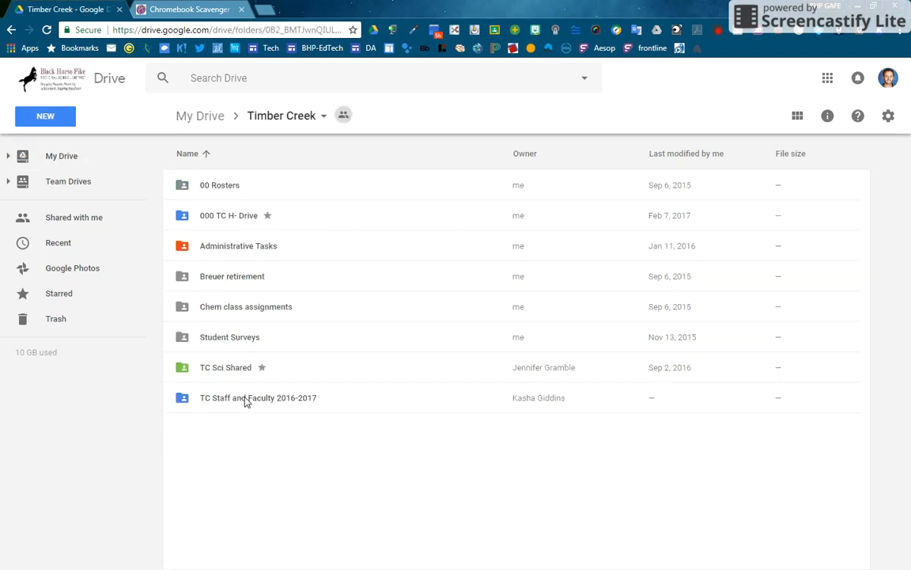
# Open the 000 TC H- Drive folder and examine its numbered, color-coded subfolders, including the options for 09 Soccer
pyautogui.click(237, 220)
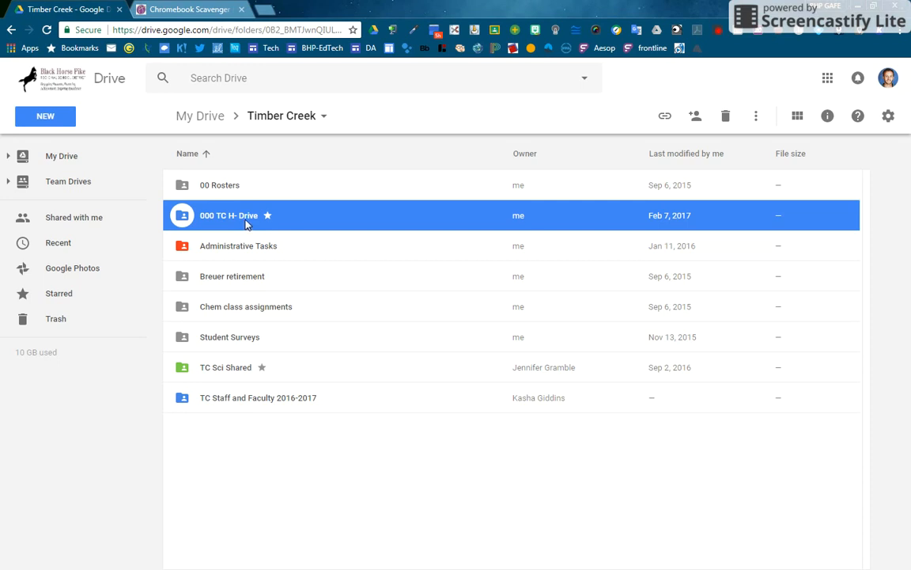
pyautogui.doubleClick(245, 223)
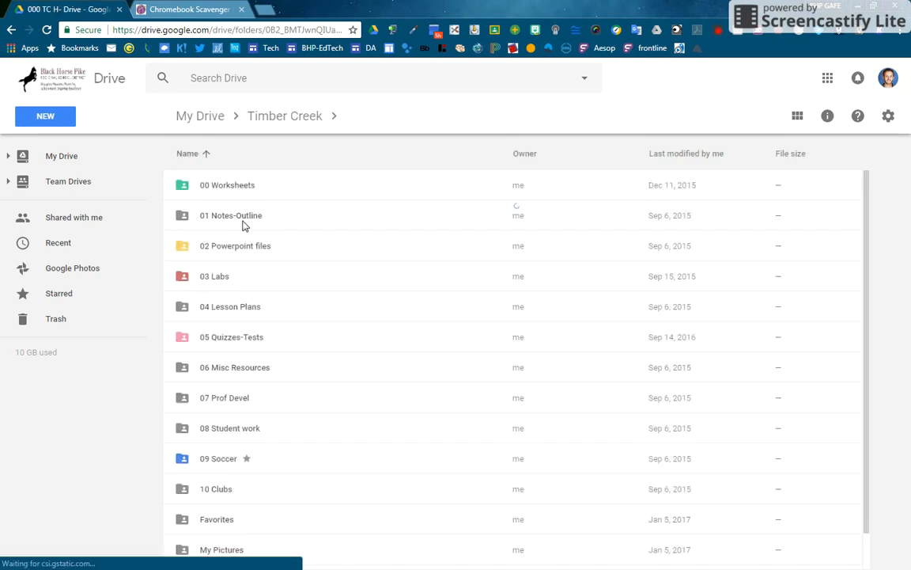
pyautogui.scroll(-2, 229, 278)
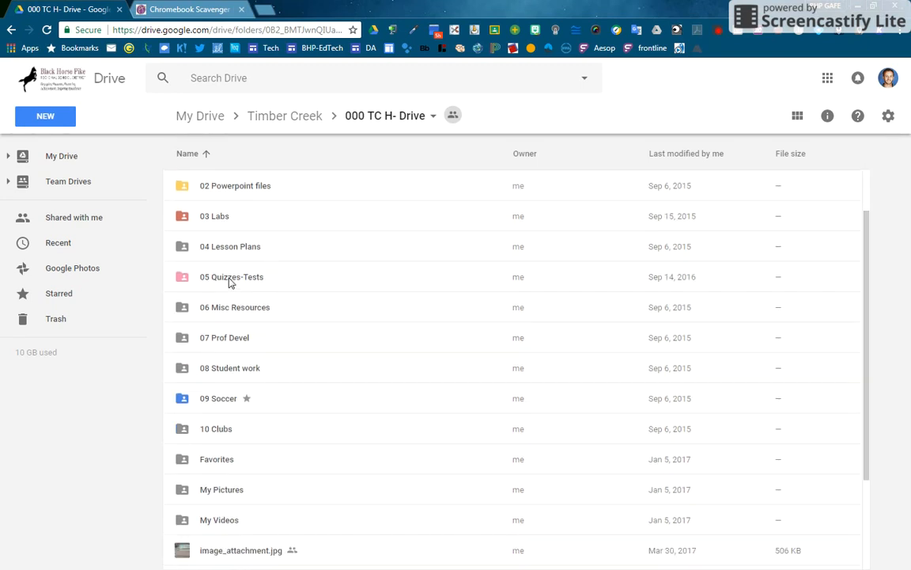
pyautogui.scroll(2, 230, 269)
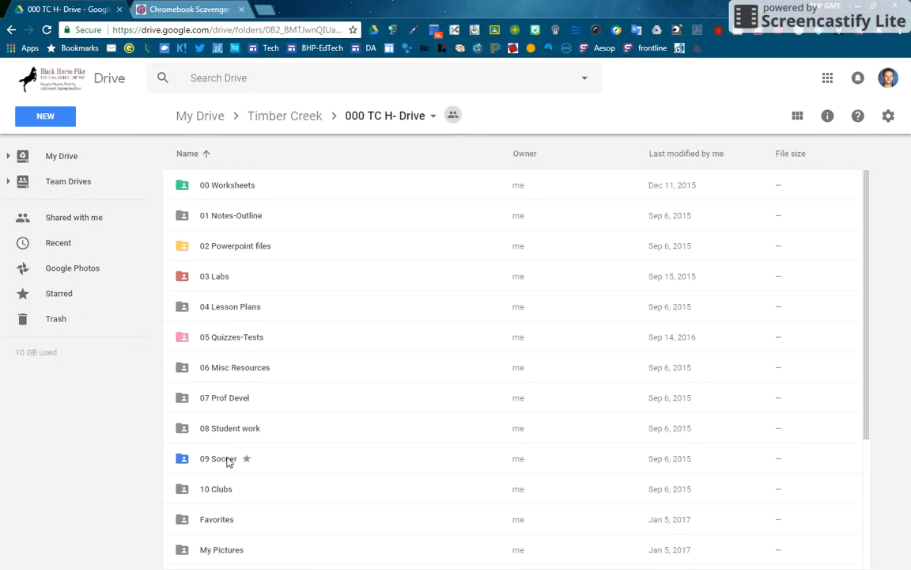
pyautogui.rightClick(227, 462)
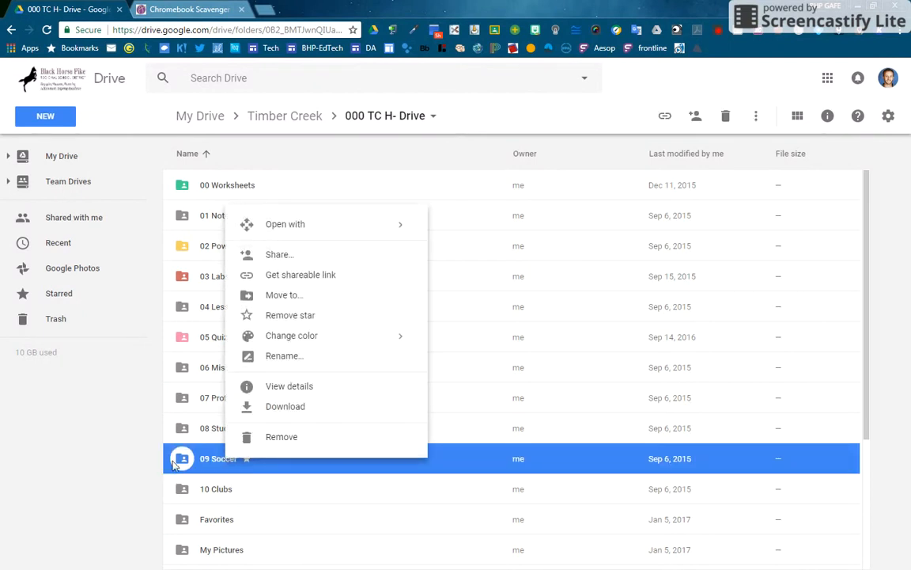
pyautogui.click(119, 473)
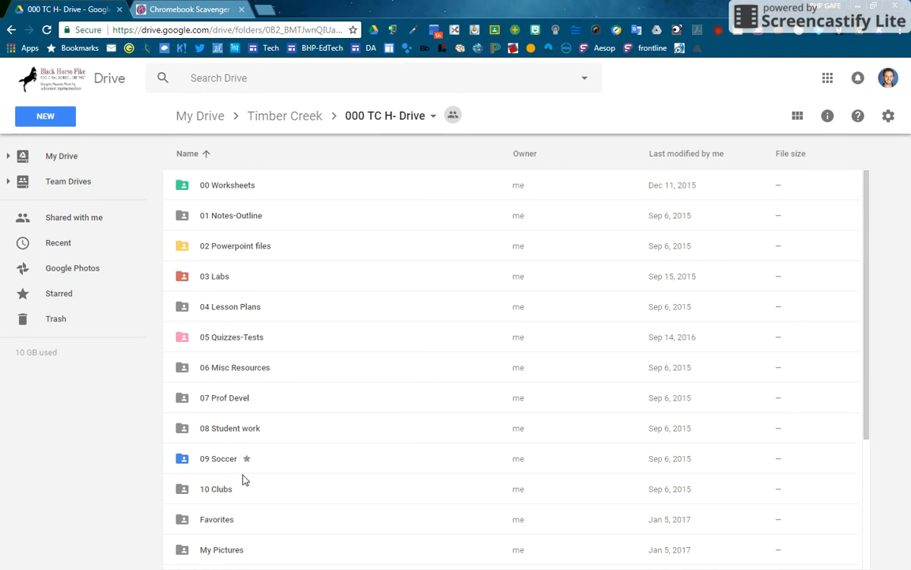
pyautogui.scroll(-1, 256, 476)
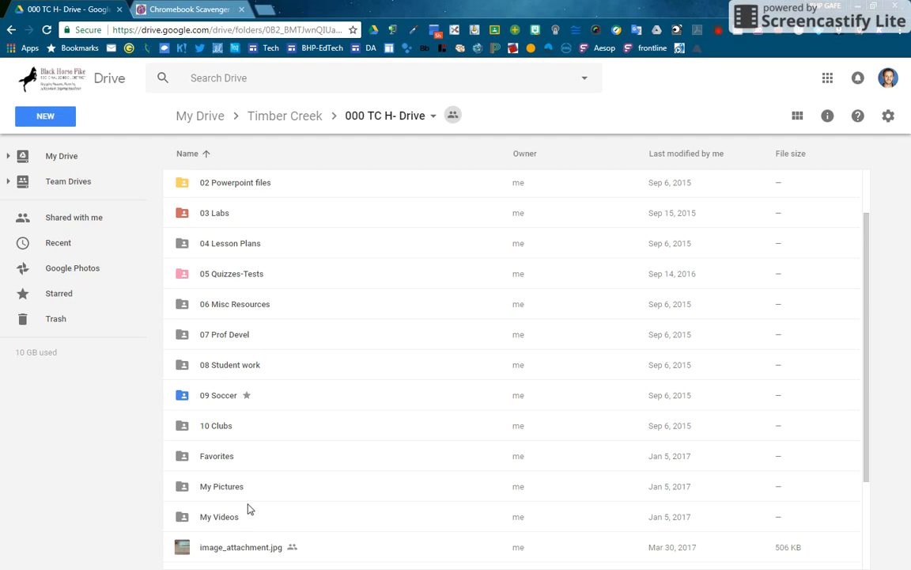
pyautogui.scroll(-2, 267, 498)
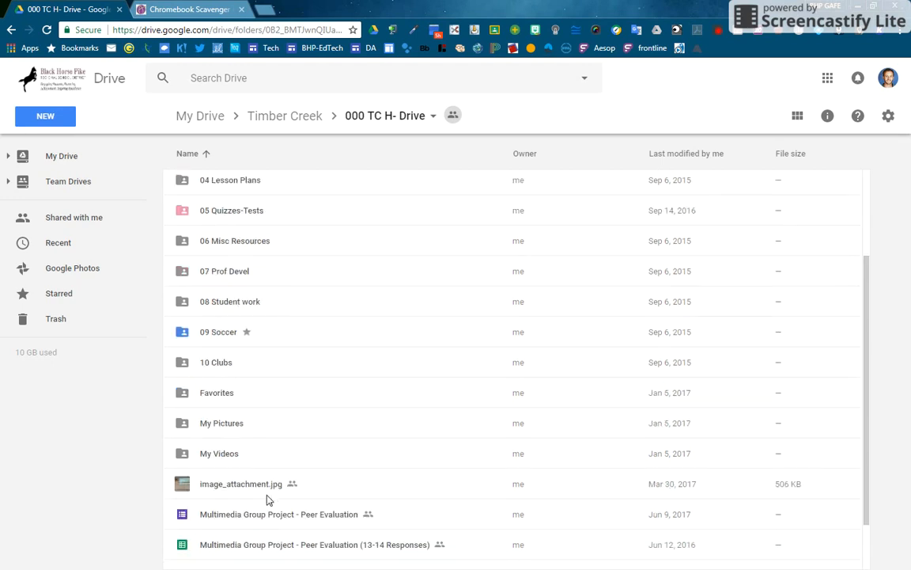
pyautogui.scroll(3, 266, 496)
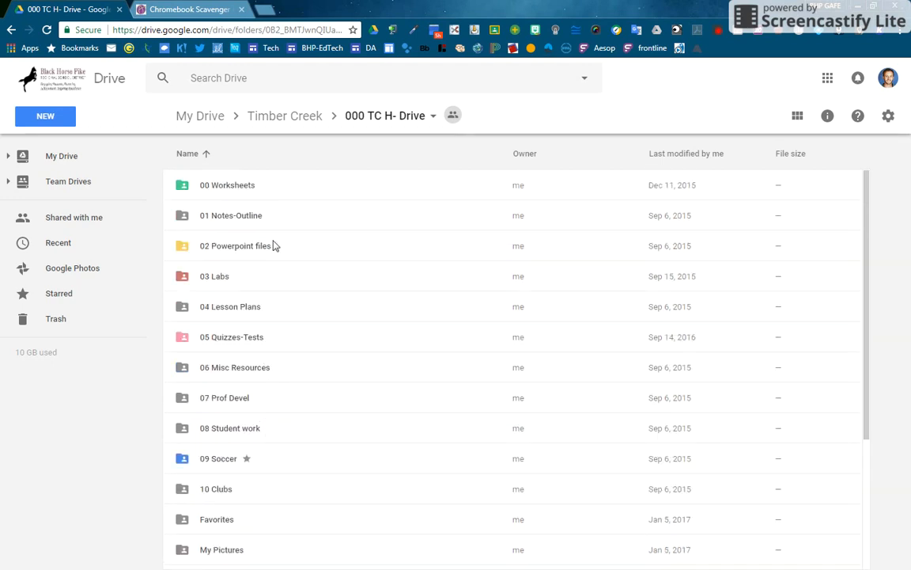
# Return to the Timber Creek folder and select the 000 TC H- Drive folder
pyautogui.click(286, 119)
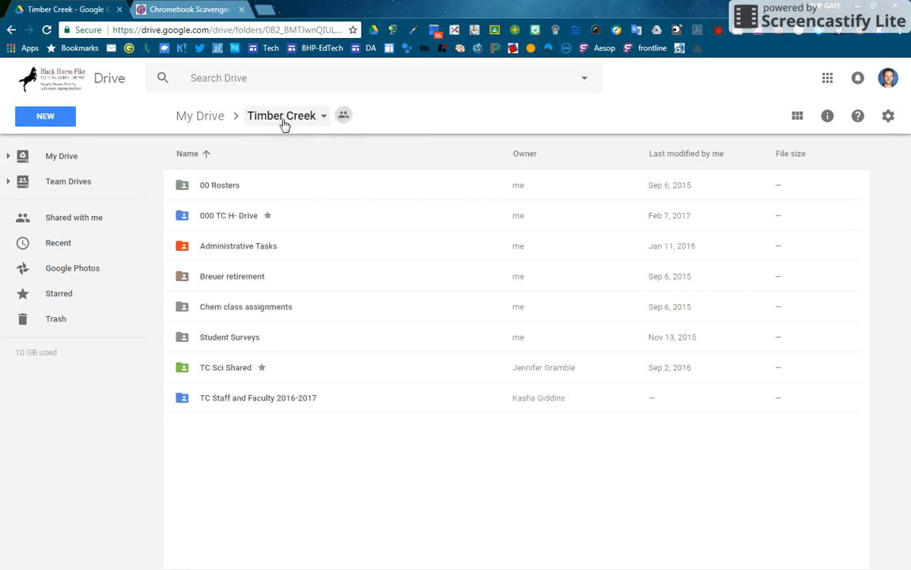
pyautogui.click(240, 220)
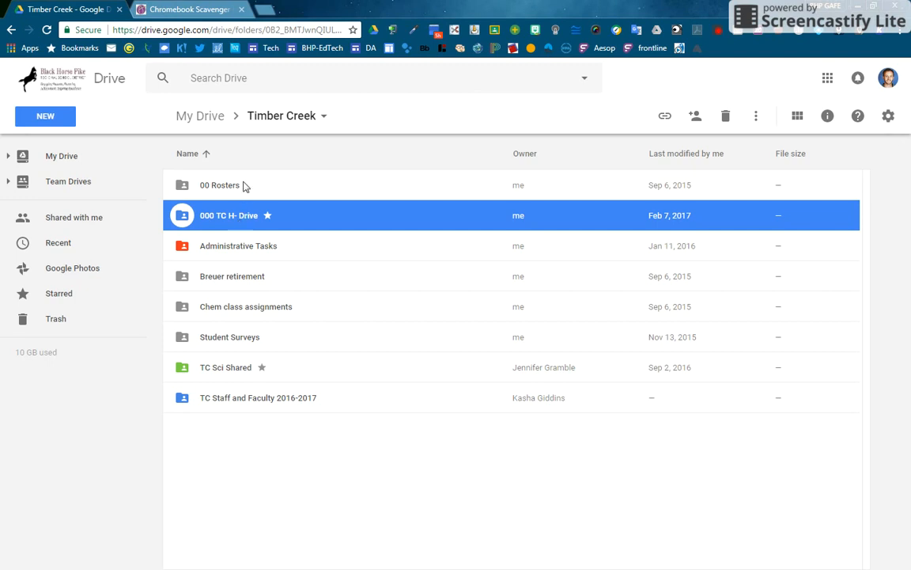
# Switch to the Chromebook Scavenger Hunt web page and look over its introduction and template section
pyautogui.click(172, 11)
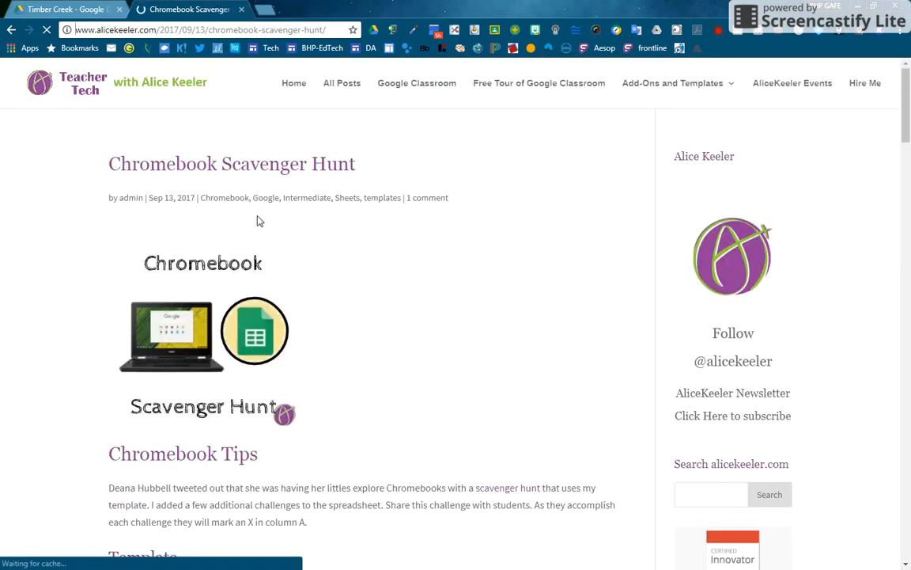
pyautogui.scroll(-1, 260, 223)
pyautogui.scroll(1, 259, 223)
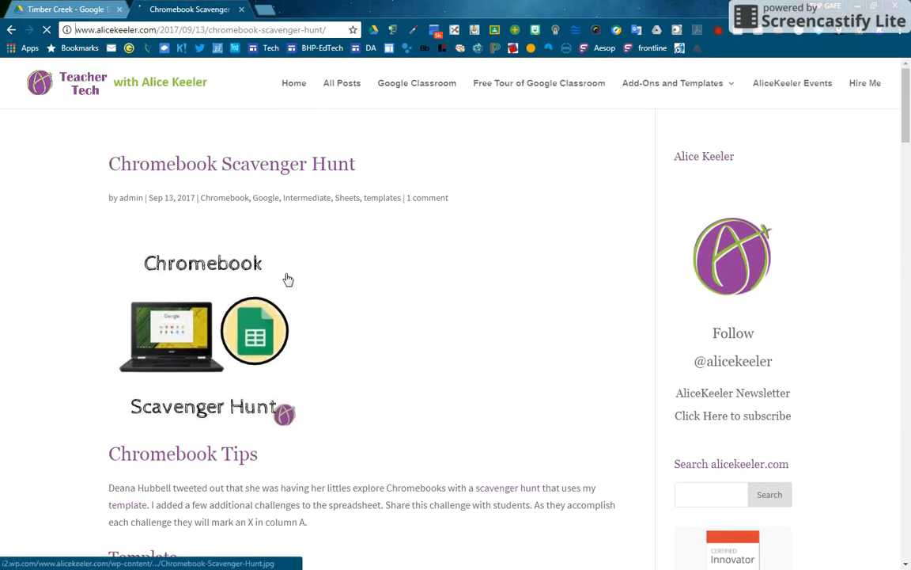
pyautogui.scroll(-1, 293, 286)
pyautogui.scroll(-2, 293, 286)
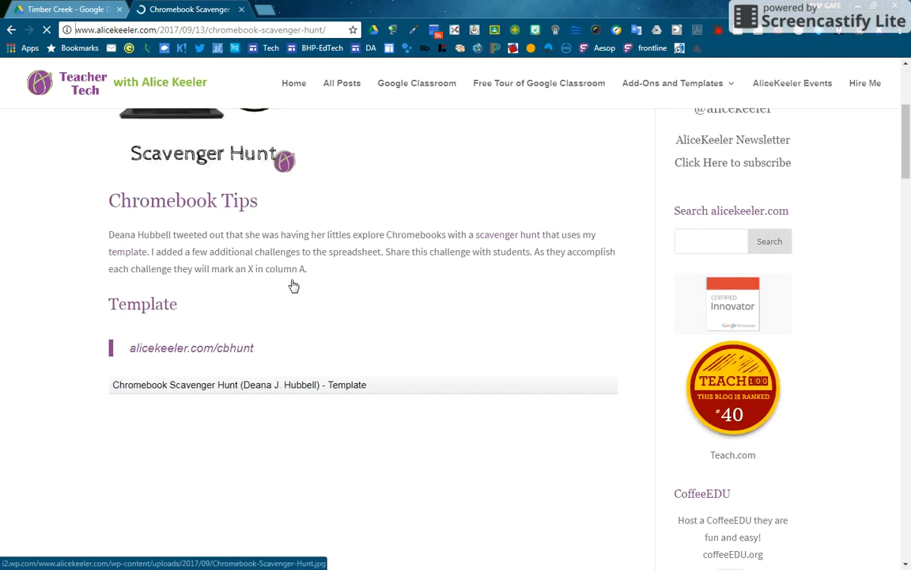
pyautogui.scroll(3, 292, 285)
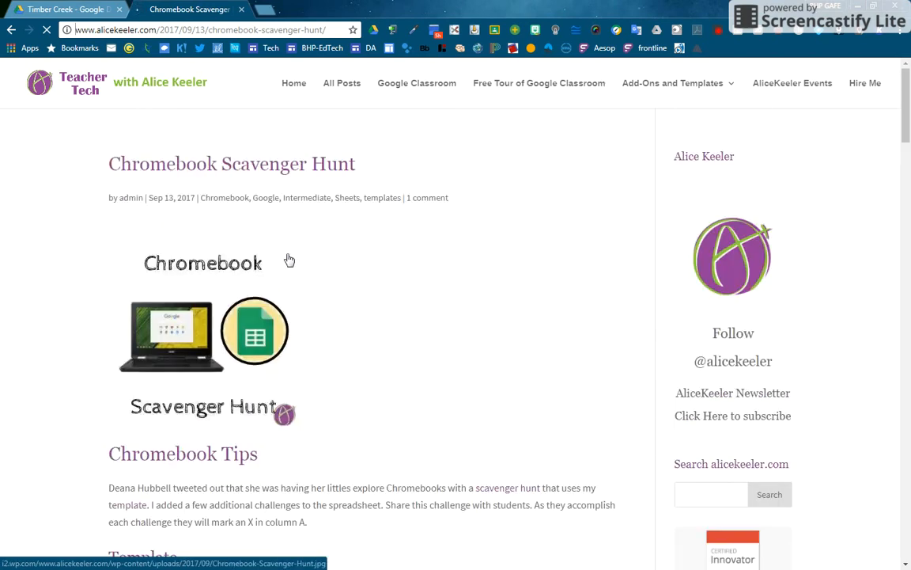